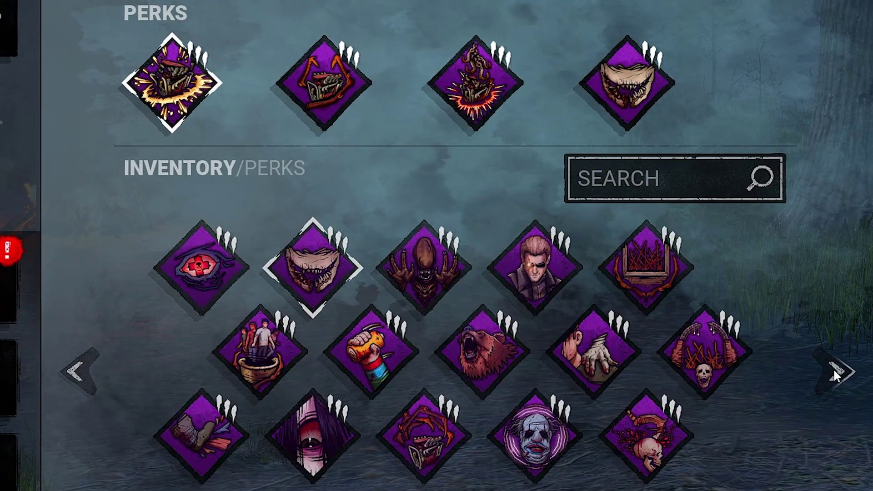
# Step: Page through the killer's perk inventory in Dead by Daylight to examine the custom perk icons
pyautogui.click(832, 368)
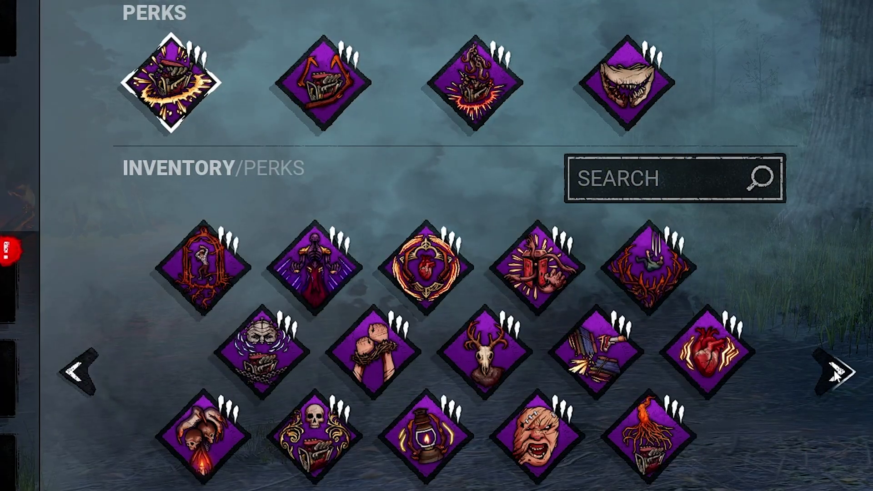
pyautogui.click(834, 369)
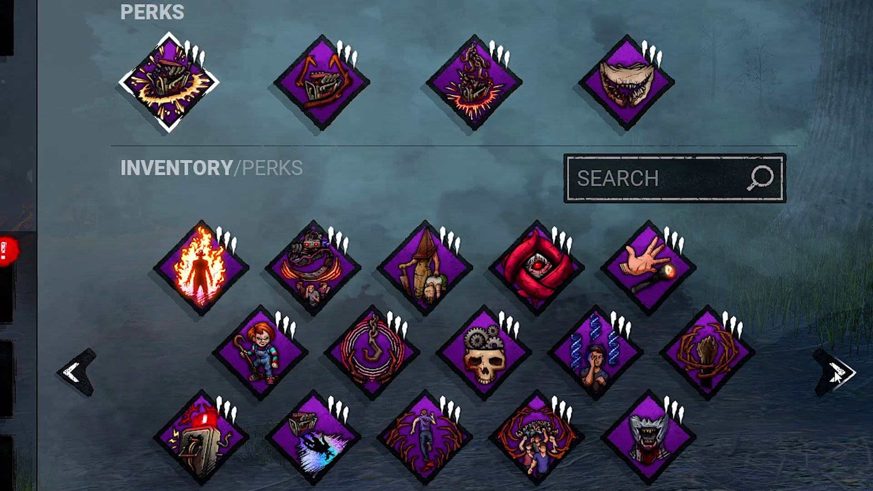
pyautogui.click(834, 371)
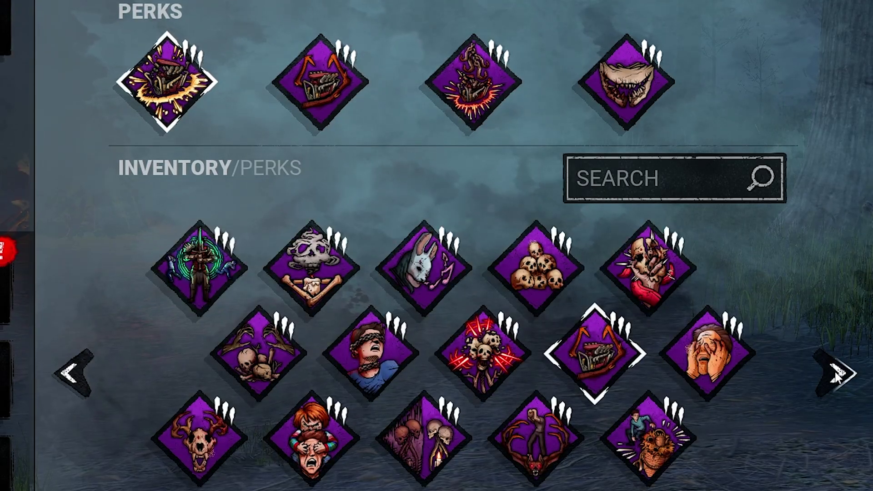
pyautogui.click(833, 370)
pyautogui.press('Escape')
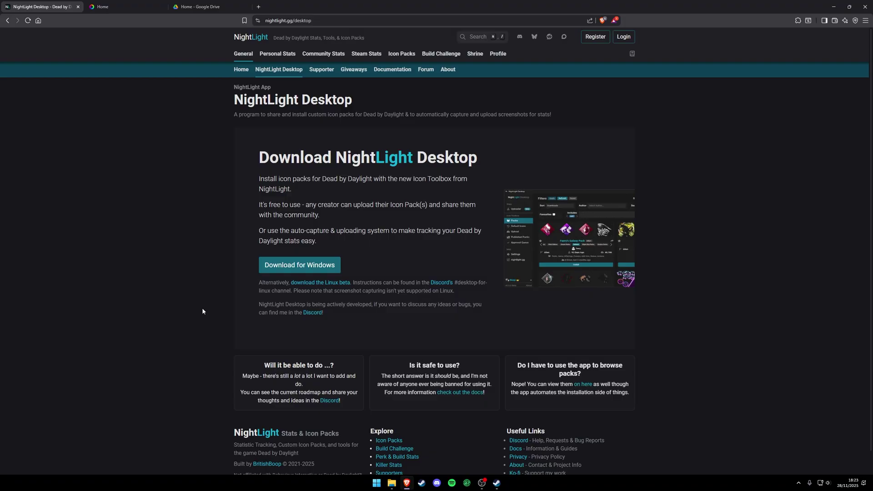
# Step: Download the NightLight Desktop installer for Windows and install the program in the default destination folder
pyautogui.click(297, 265)
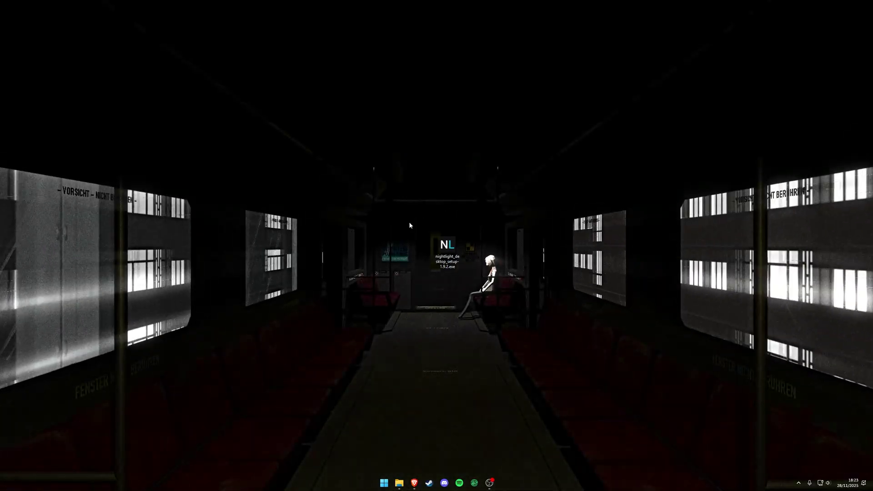
pyautogui.doubleClick(451, 253)
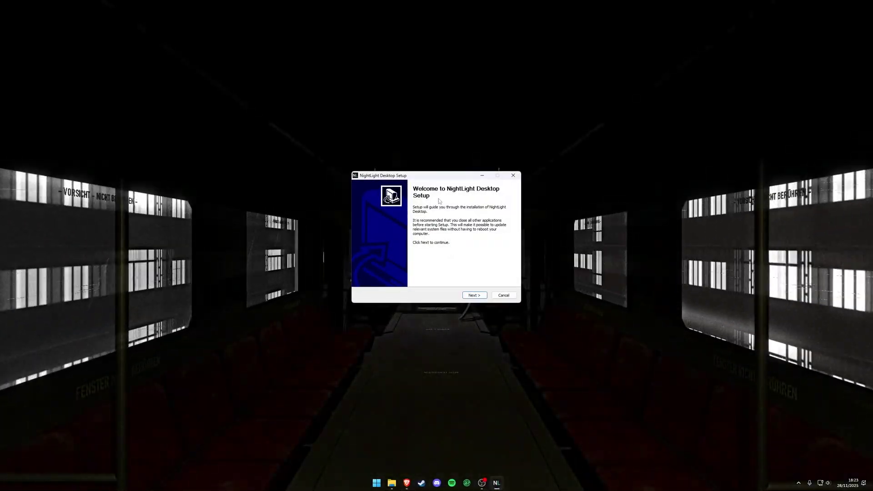
pyautogui.click(477, 297)
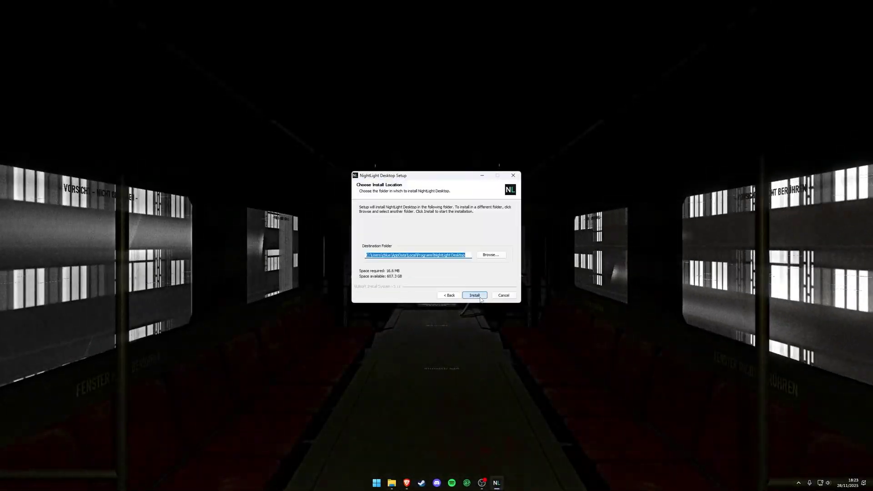
pyautogui.click(475, 296)
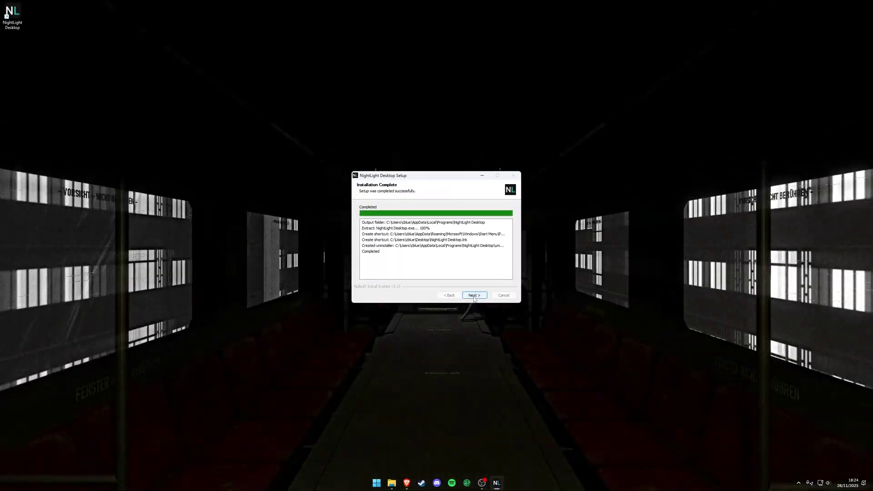
pyautogui.click(474, 295)
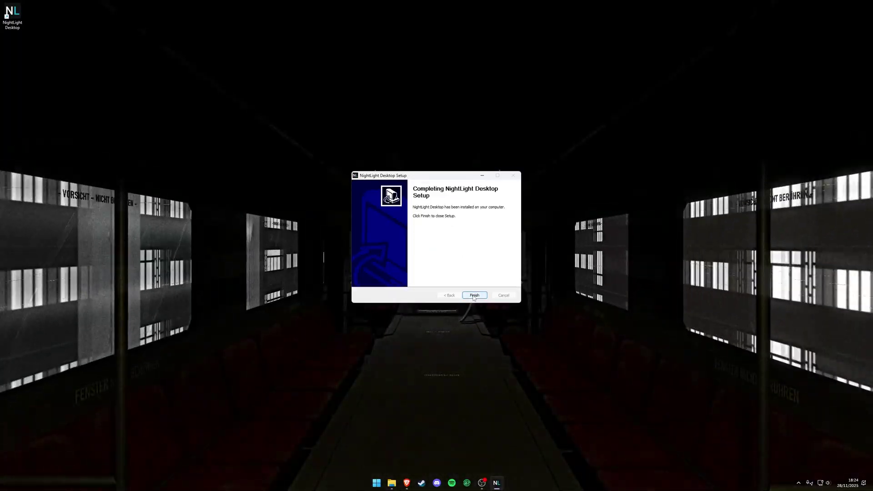
pyautogui.click(474, 295)
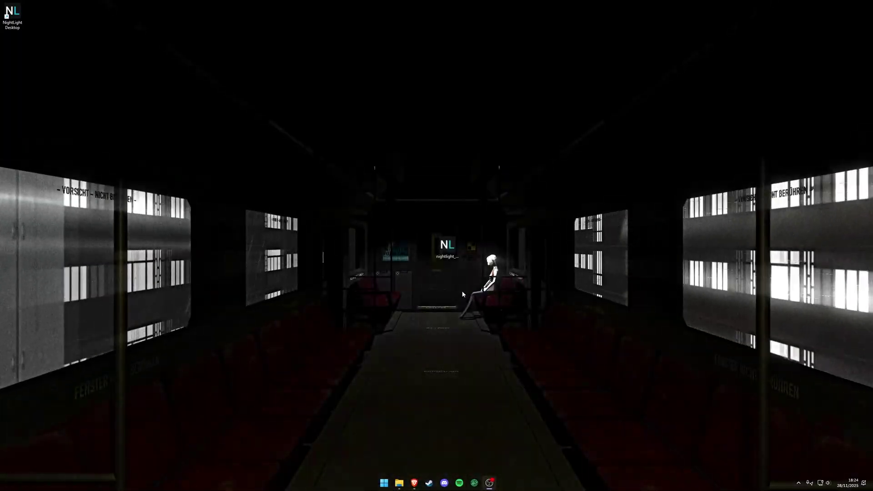
# Step: Launch NightLight Desktop and open its collection of custom icon packs
pyautogui.doubleClick(13, 17)
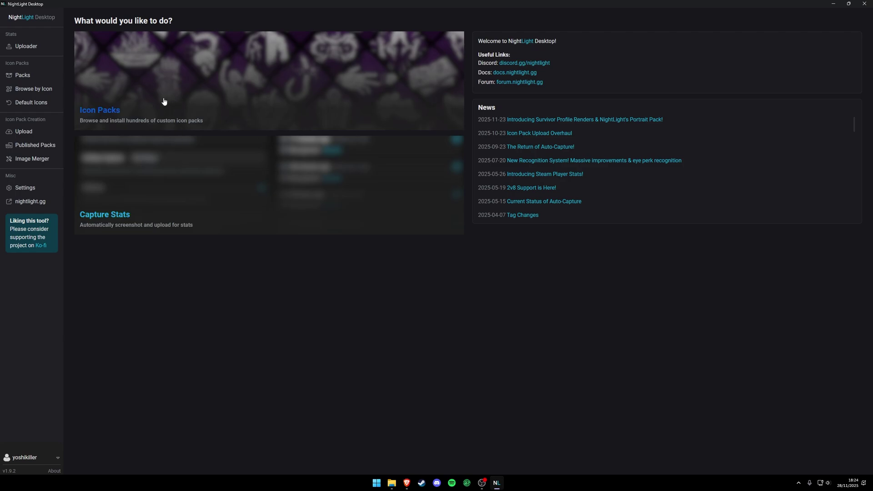
pyautogui.click(134, 83)
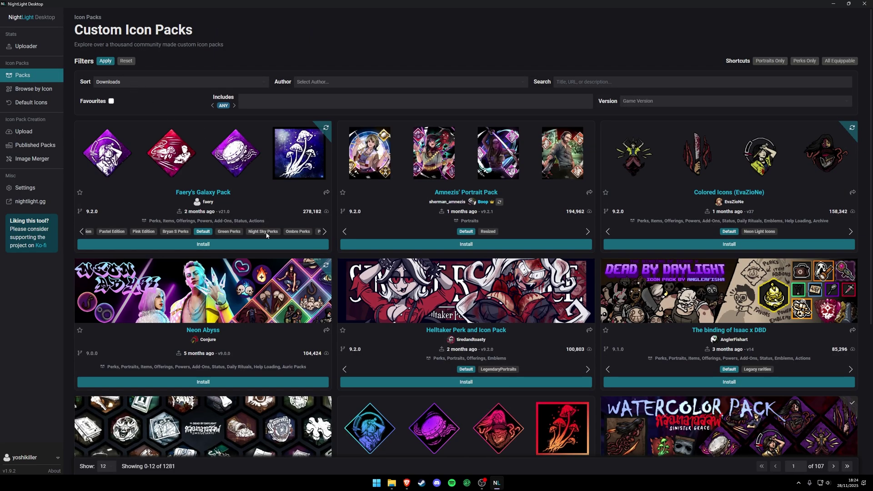
# Step: Examine the custom icon packs listed on the first page, sorted by downloads
pyautogui.scroll(-3, 554, 320)
pyautogui.scroll(-1, 554, 320)
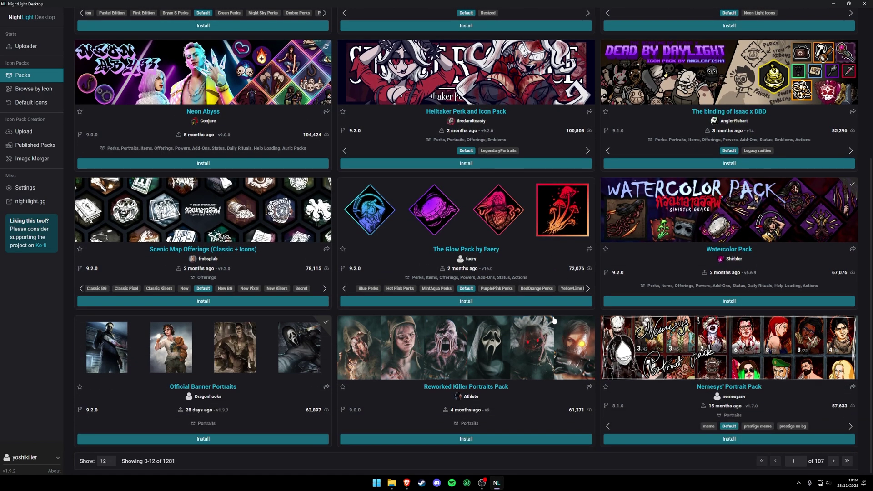
pyautogui.scroll(4, 554, 320)
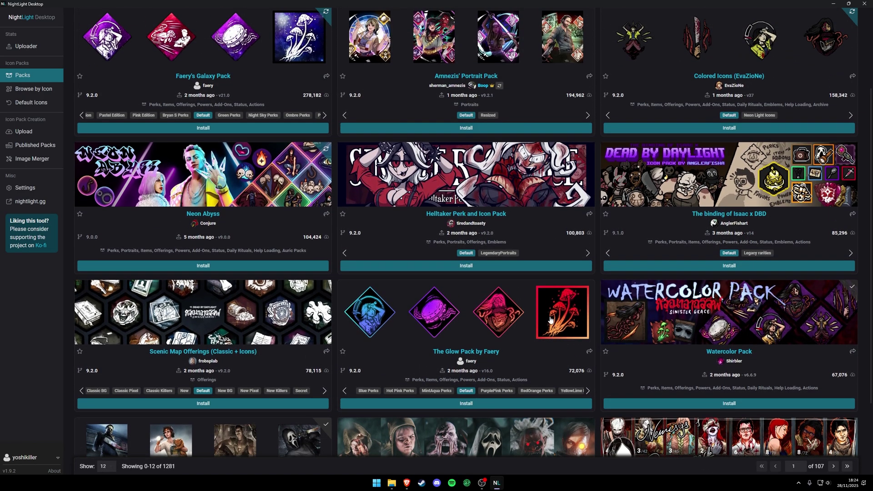
pyautogui.scroll(-2, 381, 275)
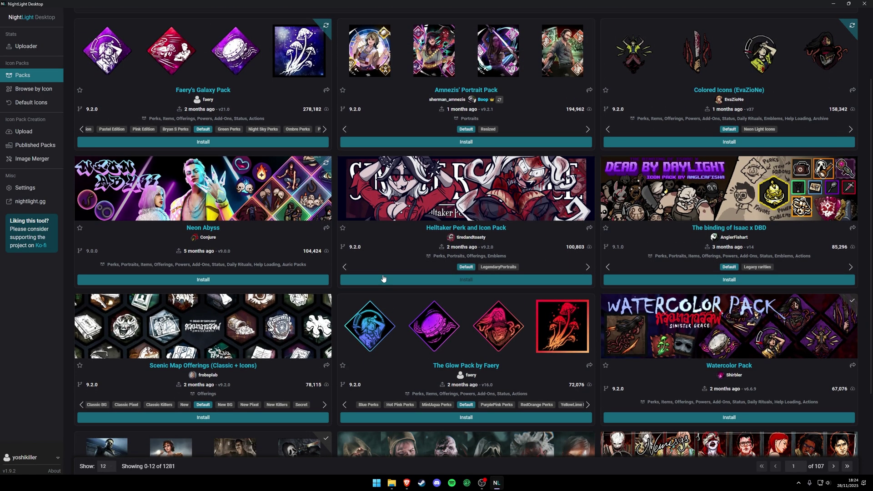
pyautogui.scroll(-2, 381, 274)
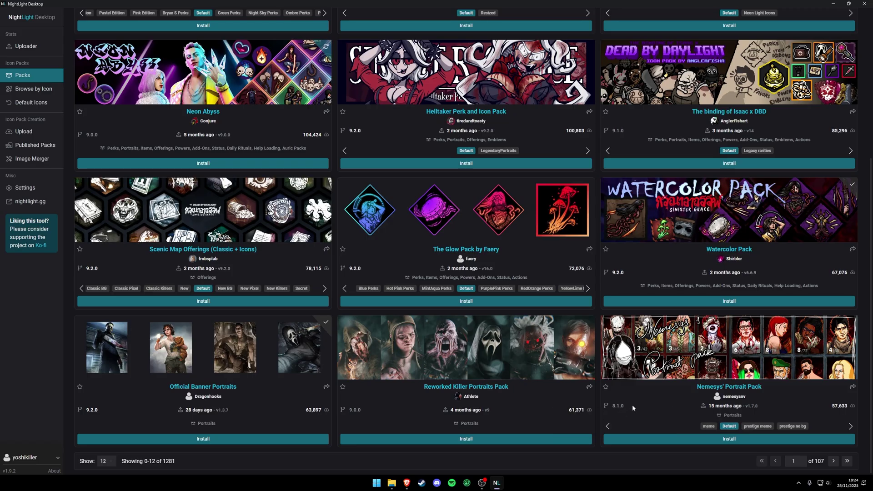
pyautogui.scroll(4, 632, 405)
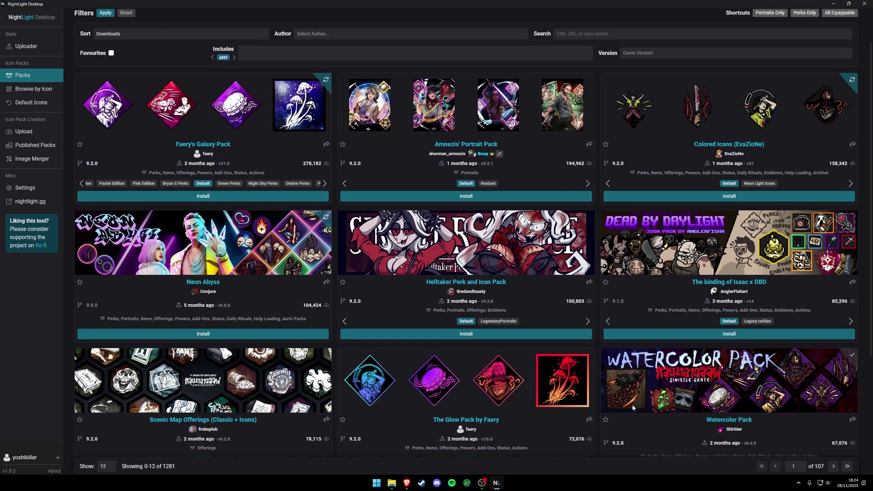
pyautogui.scroll(1, 631, 406)
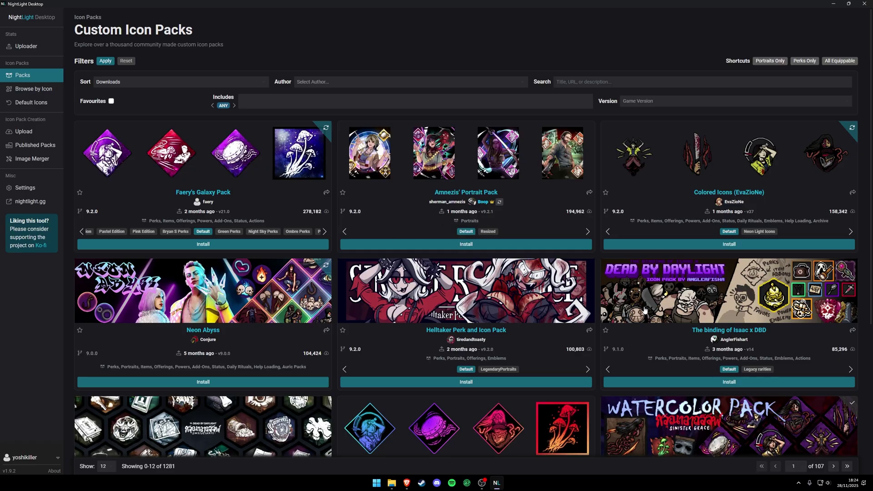
pyautogui.scroll(-3, 644, 310)
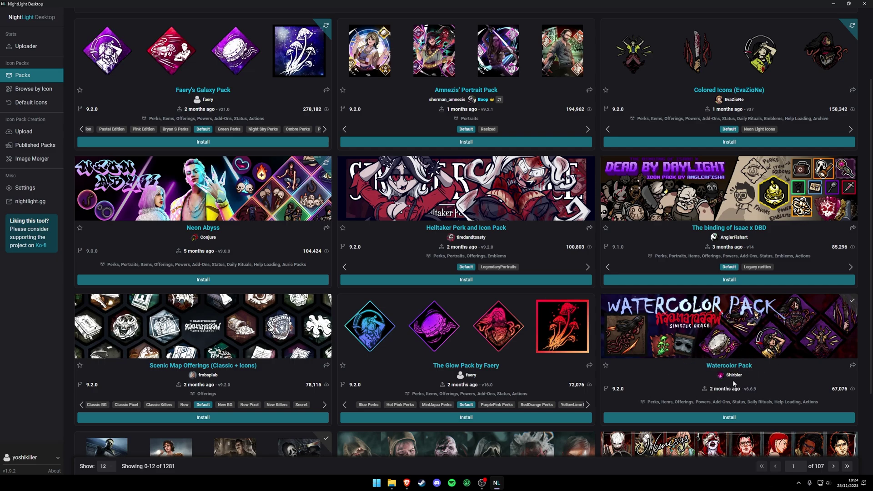
# Step: Open the Watercolor Pack preview and examine its perk icons
pyautogui.click(731, 366)
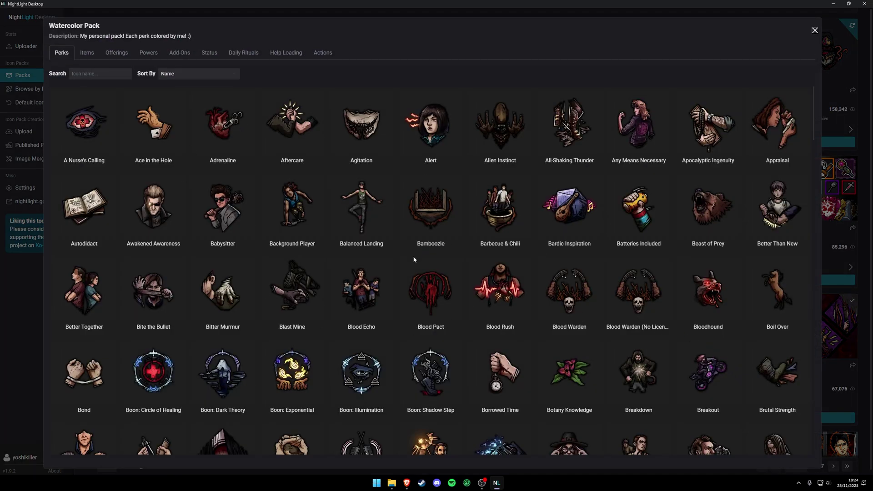
pyautogui.scroll(-10, 413, 262)
pyautogui.scroll(9, 416, 272)
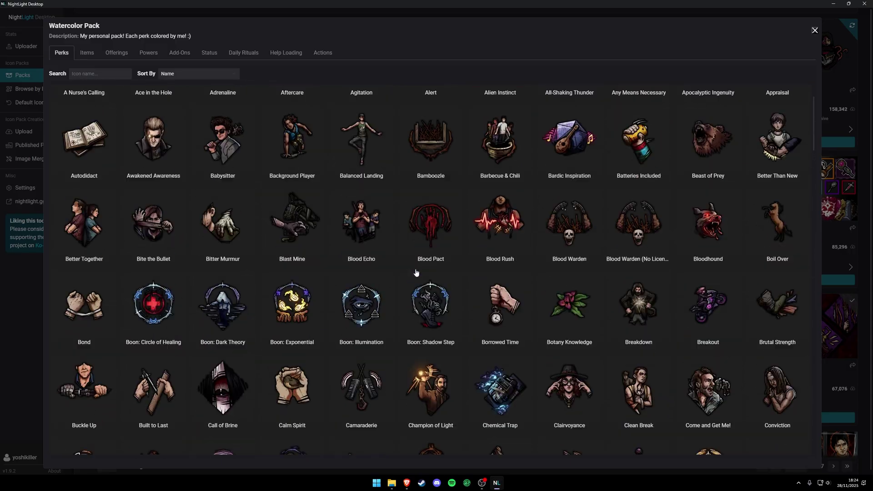
pyautogui.scroll(1, 415, 272)
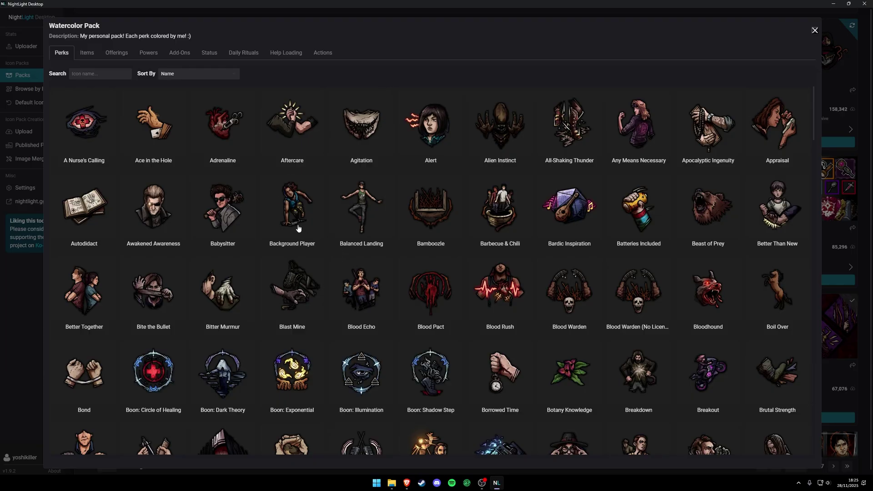
# Step: View the Watercolor Pack's item and offering icons, and search its power icons for "spirit"
pyautogui.click(91, 58)
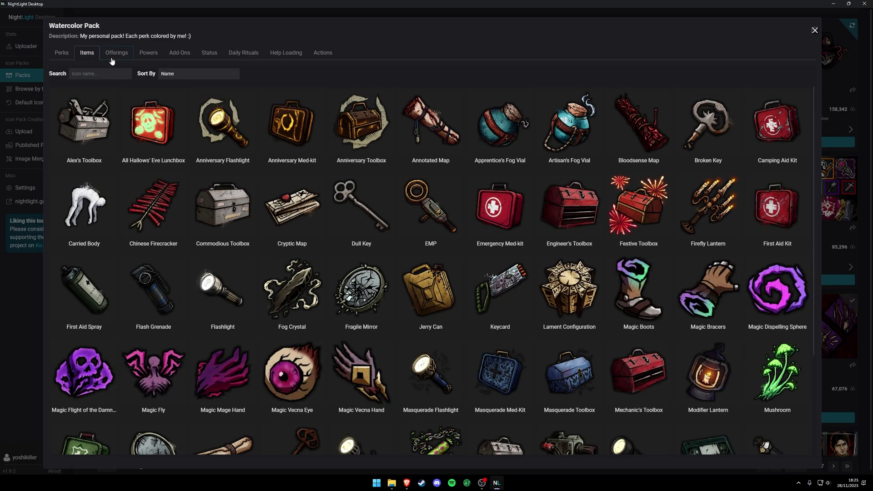
pyautogui.click(112, 55)
pyautogui.click(149, 54)
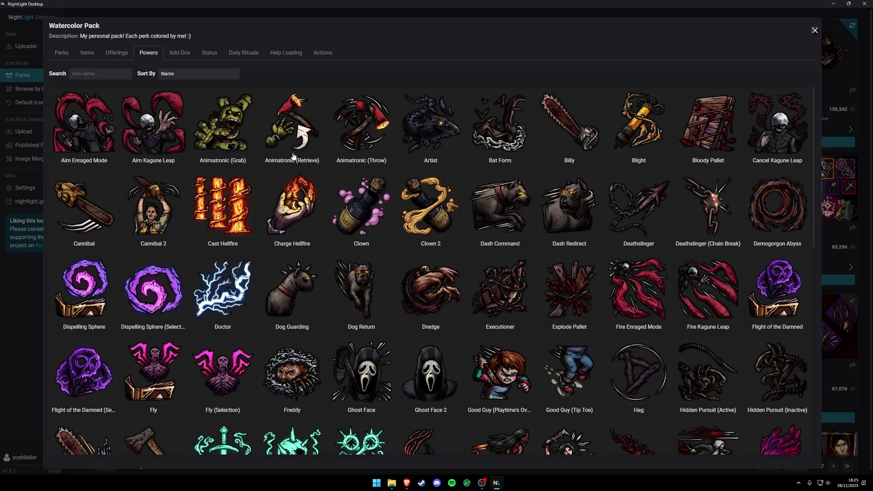
pyautogui.click(96, 74)
pyautogui.write('spirit')
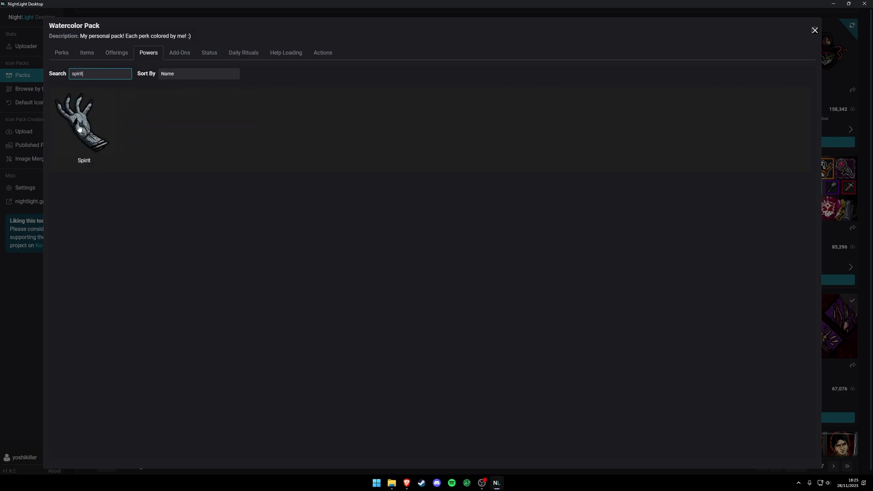
# Step: Search the pack's add-on icons for "mother", return to the perk icons and close the preview
pyautogui.click(182, 54)
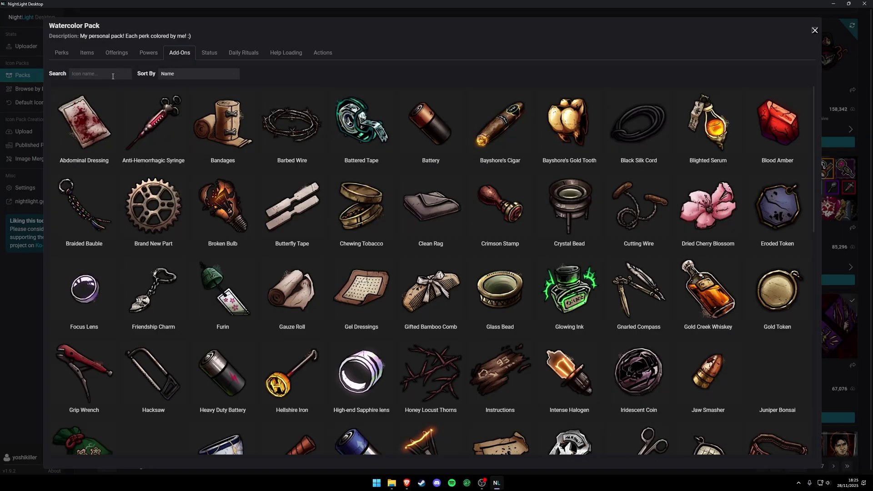
pyautogui.click(101, 76)
pyautogui.write('mother')
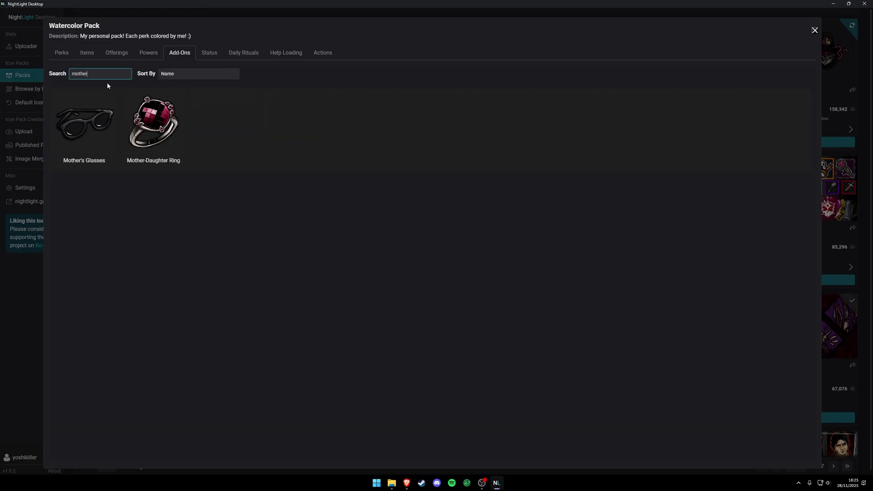
pyautogui.click(153, 122)
pyautogui.click(177, 177)
pyautogui.click(62, 54)
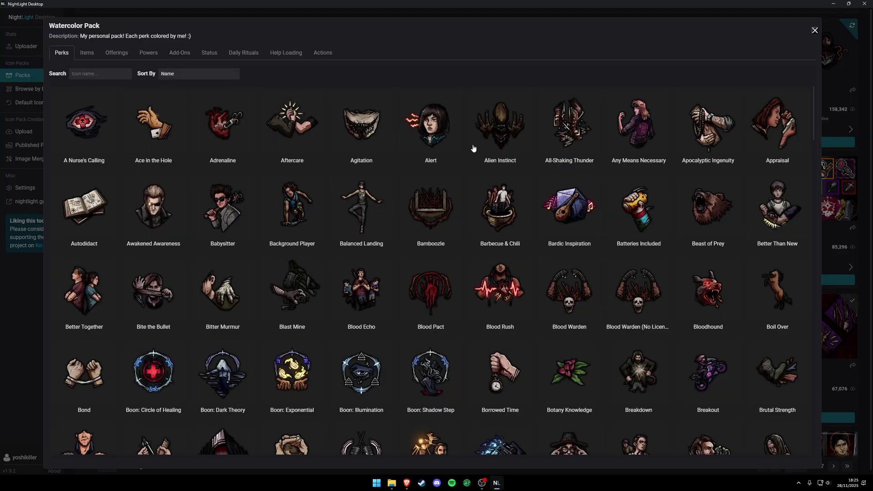
pyautogui.click(814, 31)
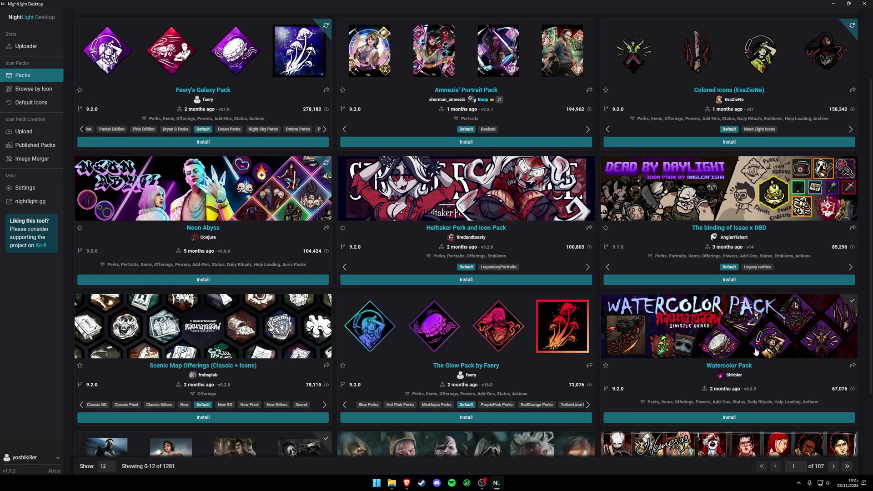
# Step: Install the Watercolor Pack with all of its icon categories selected
pyautogui.click(729, 418)
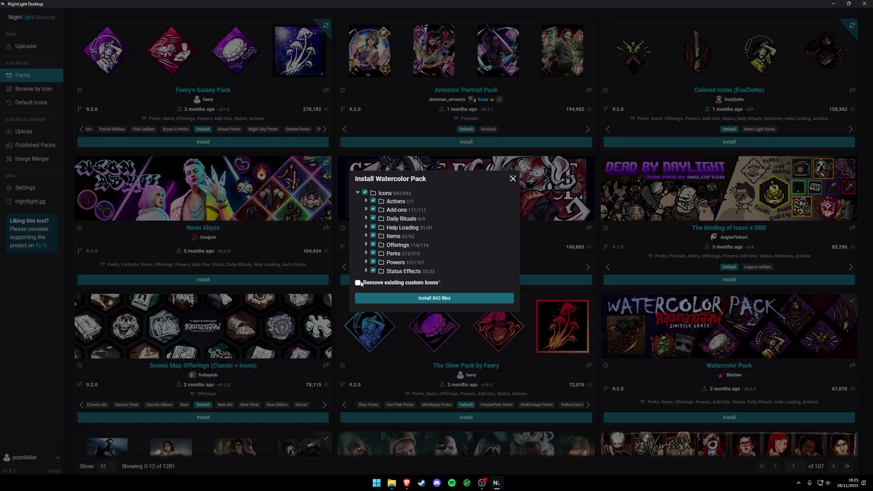
pyautogui.click(402, 298)
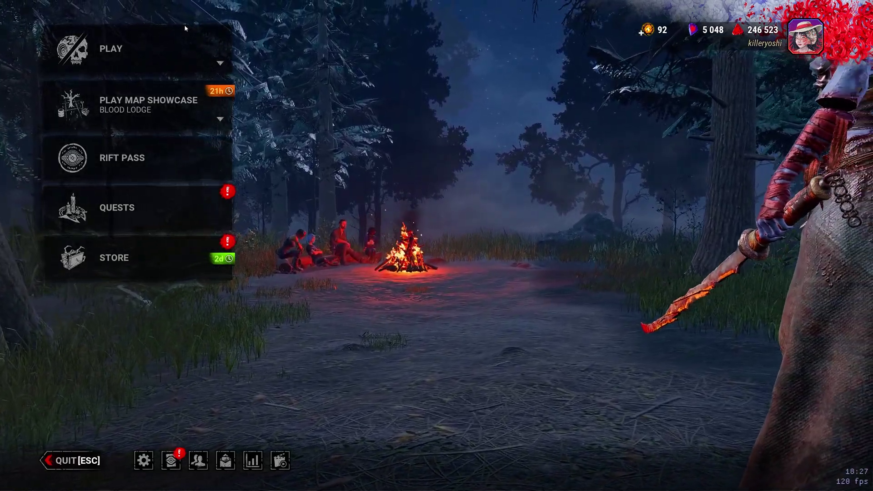
# Step: Switch to Dead by Daylight and enter a play mode from the main menu
pyautogui.click(181, 33)
pyautogui.click(150, 96)
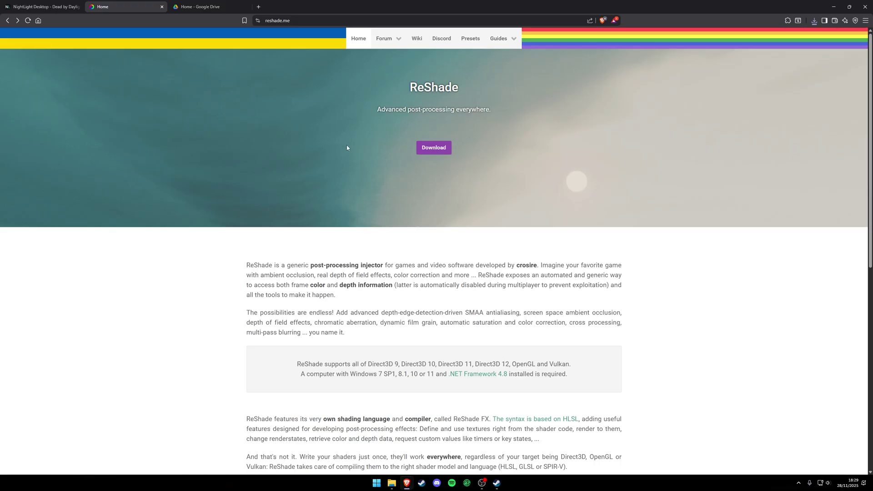
# Step: Download the standard ReShade 6.6.2 setup from reshade.me and launch it from the desktop
pyautogui.click(429, 152)
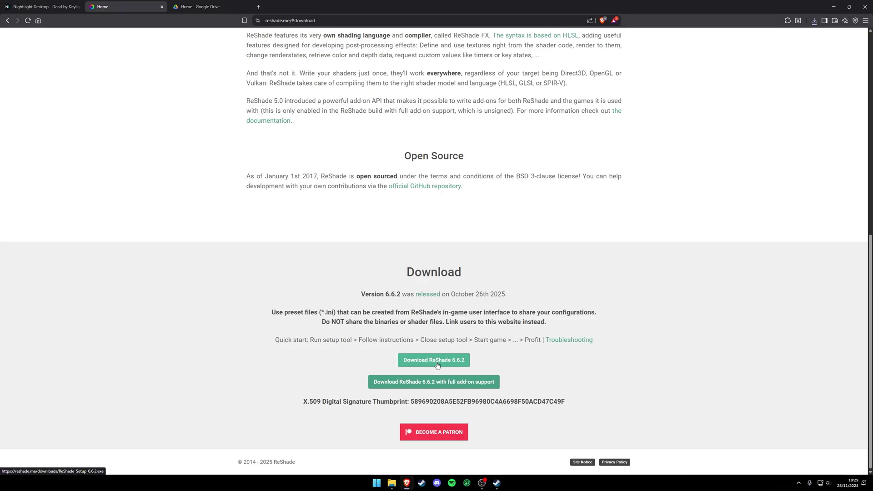
pyautogui.press('super+d')
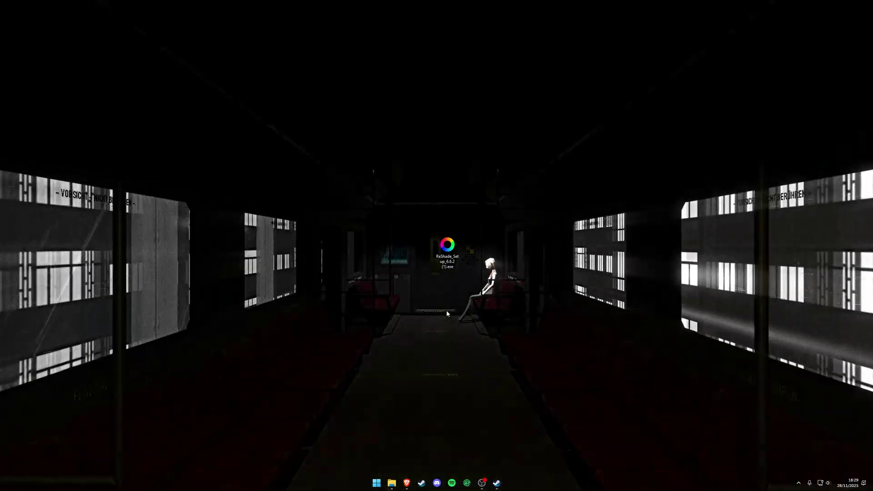
pyautogui.doubleClick(450, 258)
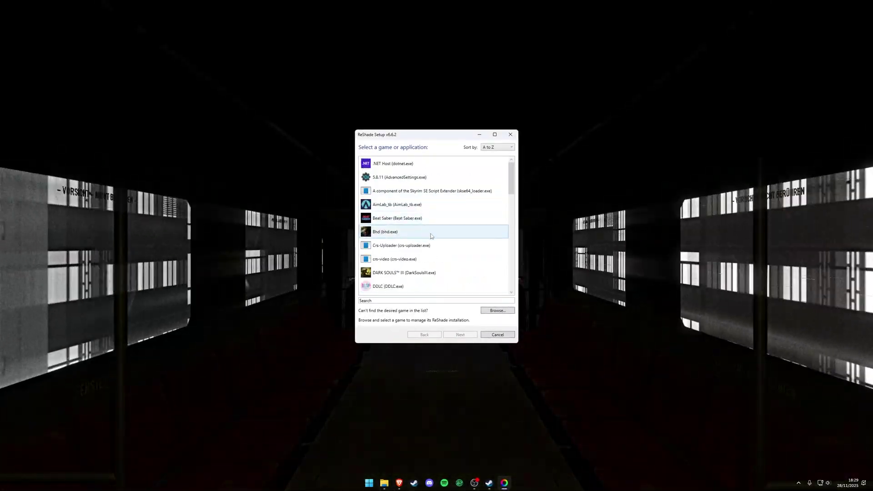
# Step: Choose DeadByDaylight-Win64-Shipping.exe as the game that ReShade is installed for
pyautogui.scroll(-3, 417, 247)
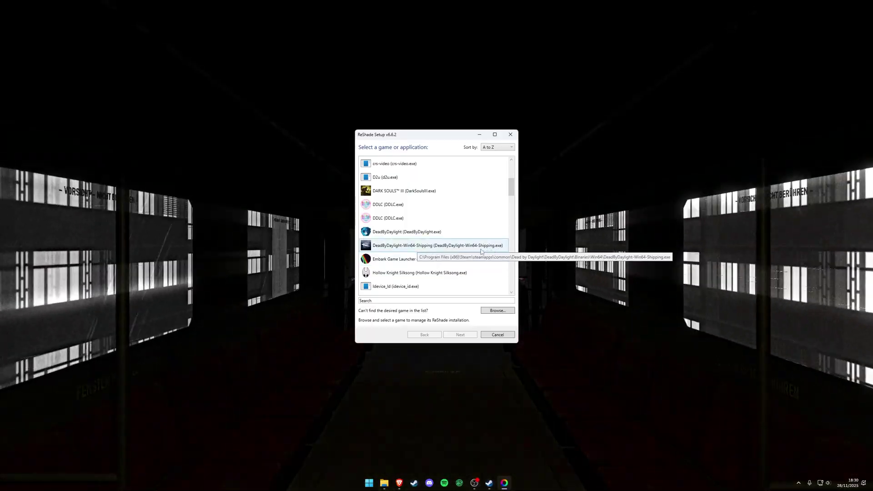
pyautogui.scroll(2, 430, 266)
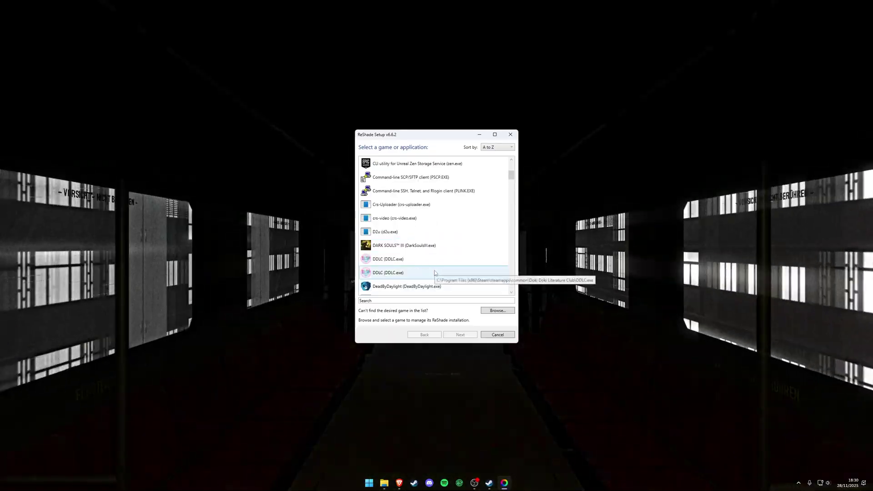
pyautogui.scroll(-1, 430, 265)
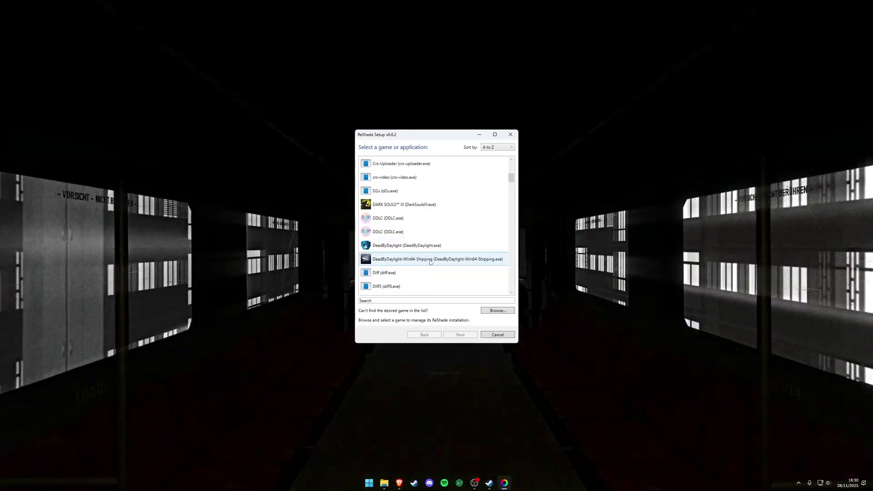
pyautogui.click(428, 263)
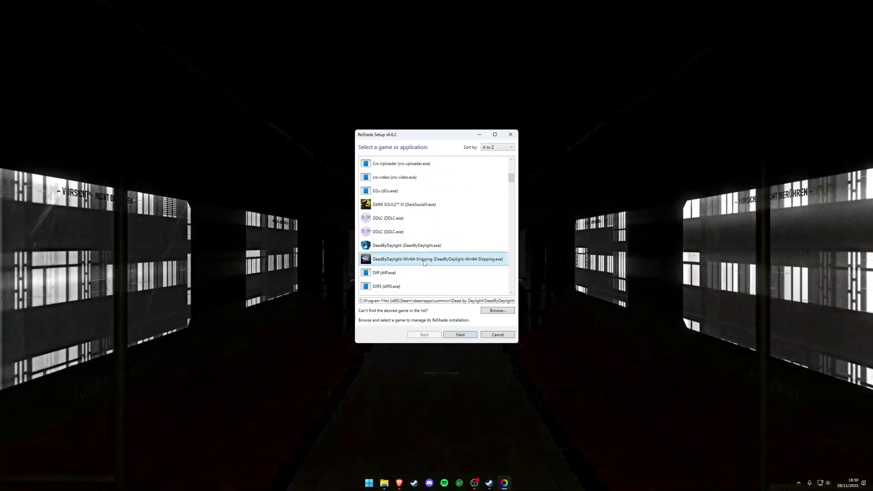
pyautogui.scroll(-10, 428, 263)
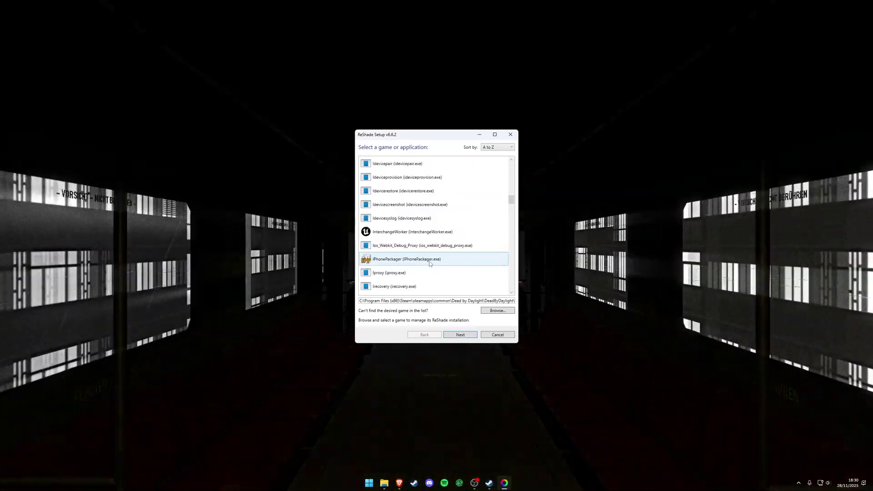
pyautogui.scroll(10, 429, 263)
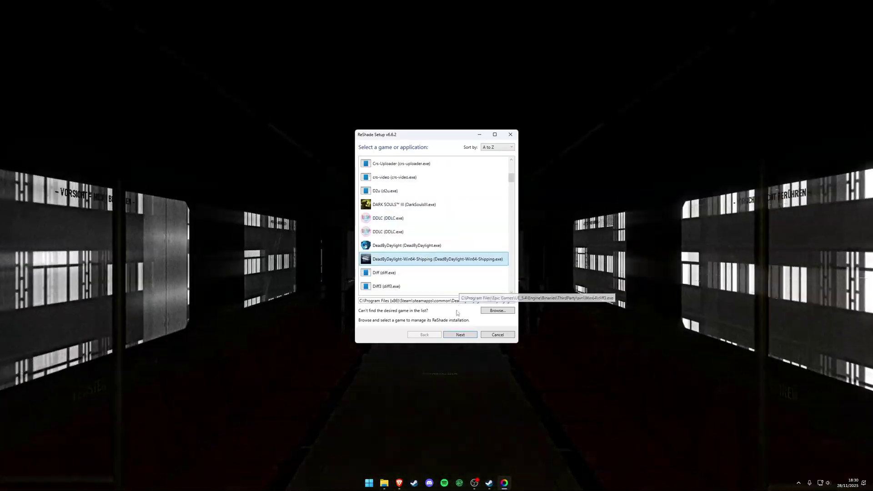
pyautogui.click(460, 335)
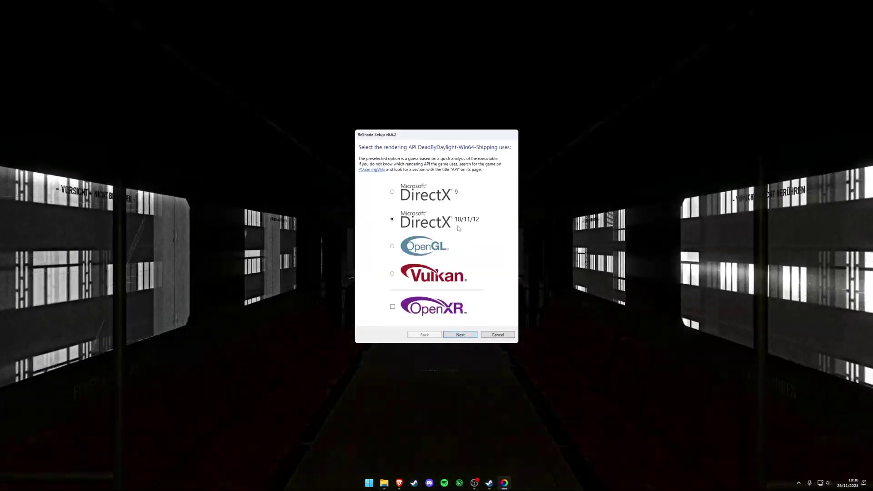
# Step: Install ReShade with the DirectX 10/11/12 API and the preselected Standard effects and SweetFX packages, and finish the setup
pyautogui.click(477, 337)
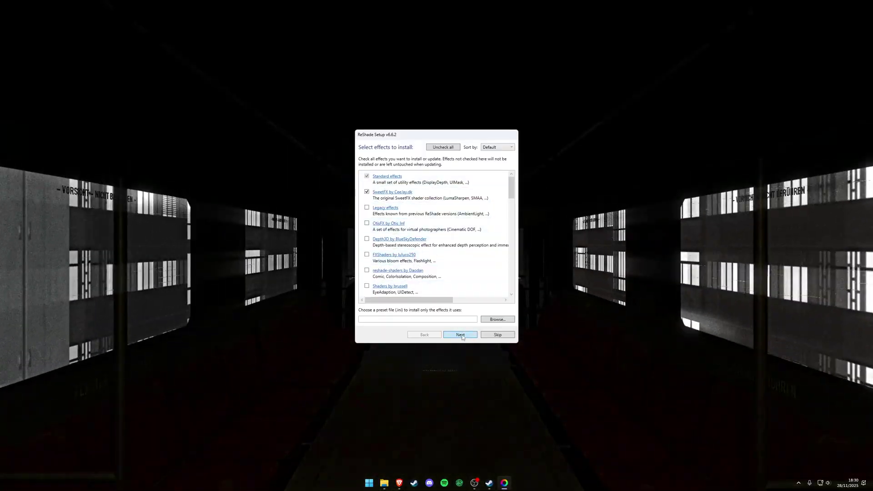
pyautogui.click(461, 335)
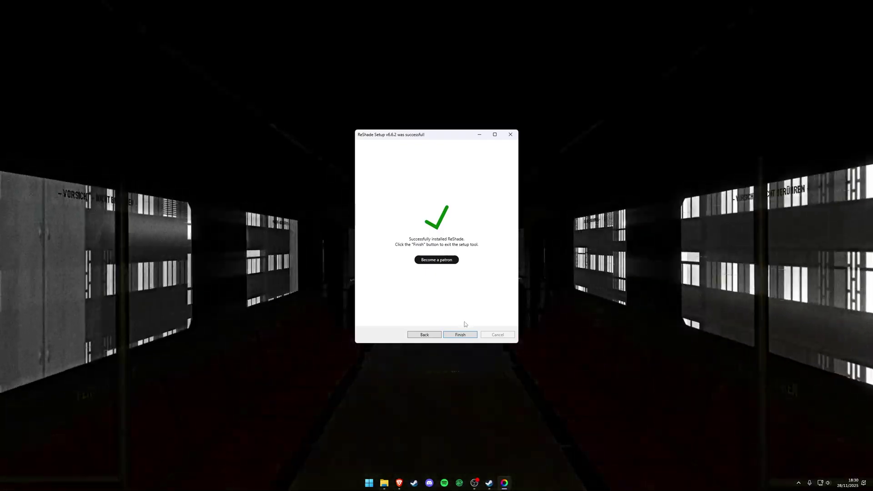
pyautogui.click(461, 334)
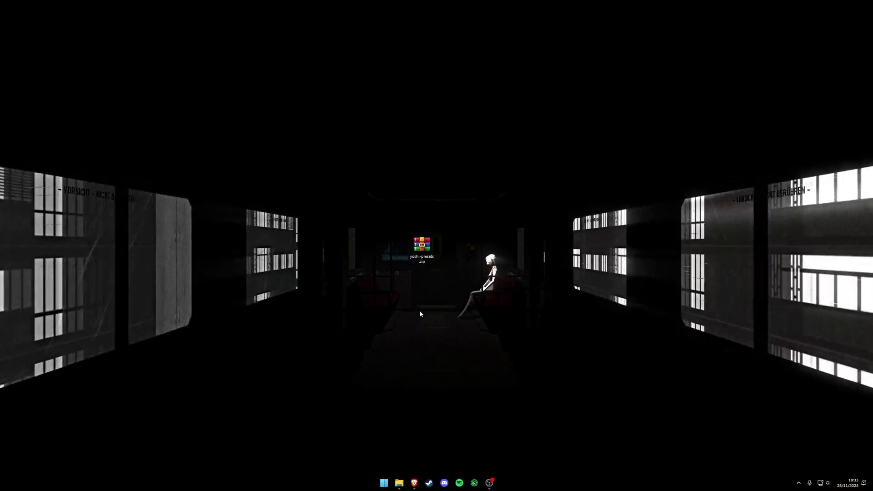
# Step: Extract yoshi-presets.zip into its own folder on the desktop and open the extracted yoshi-presets folder
pyautogui.rightClick(421, 249)
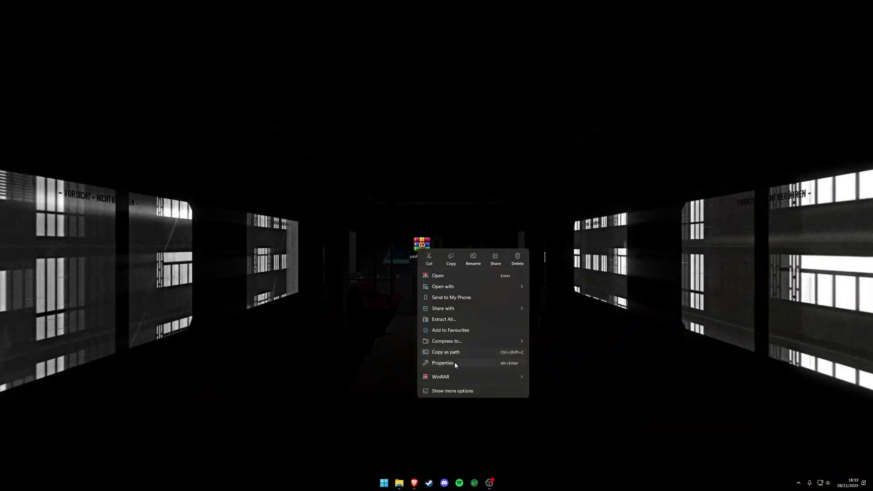
pyautogui.moveTo(449, 376)
pyautogui.click(560, 402)
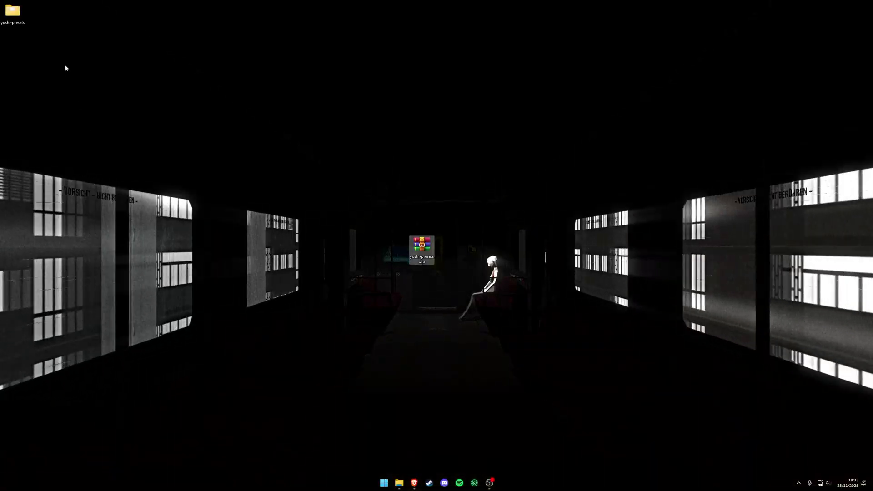
pyautogui.moveTo(12, 12); pyautogui.dragTo(454, 255)
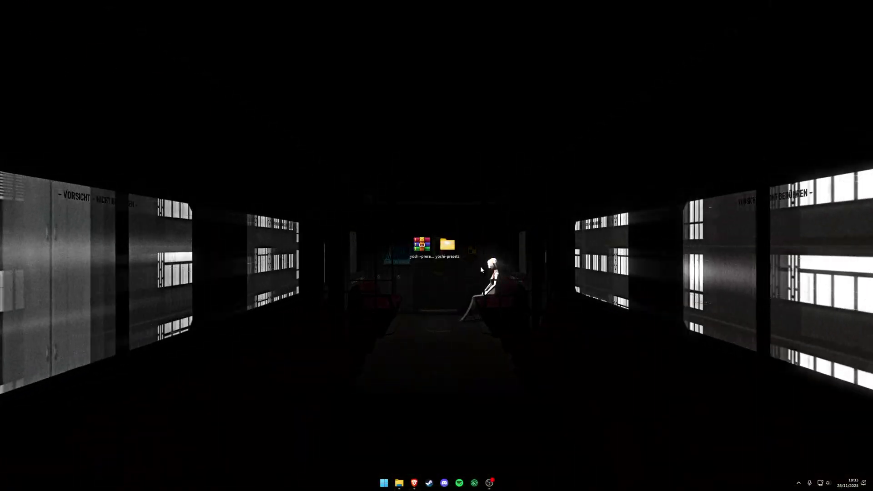
pyautogui.press('Return')
pyautogui.moveTo(727, 56); pyautogui.dragTo(186, 53)
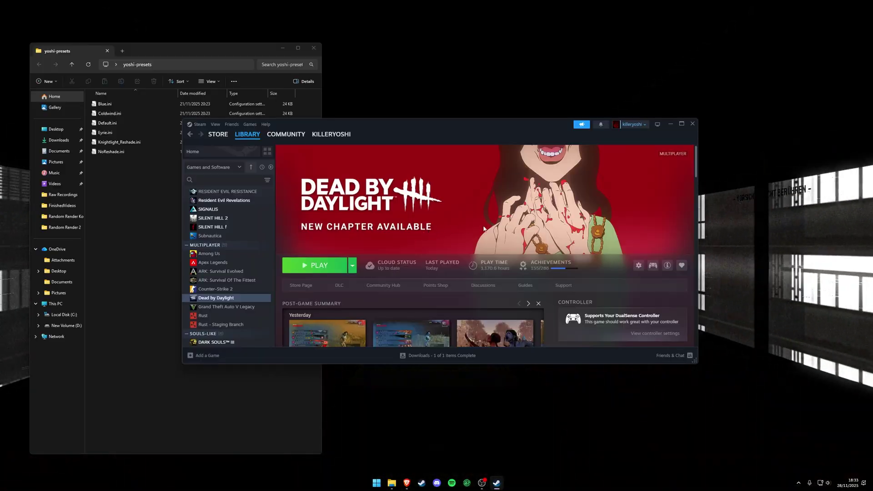
# Step: Browse Dead by Daylight's local files from Steam, minimise Steam and open the DeadByDaylight\Binaries\Win64 folder
pyautogui.click(639, 266)
pyautogui.moveTo(650, 313)
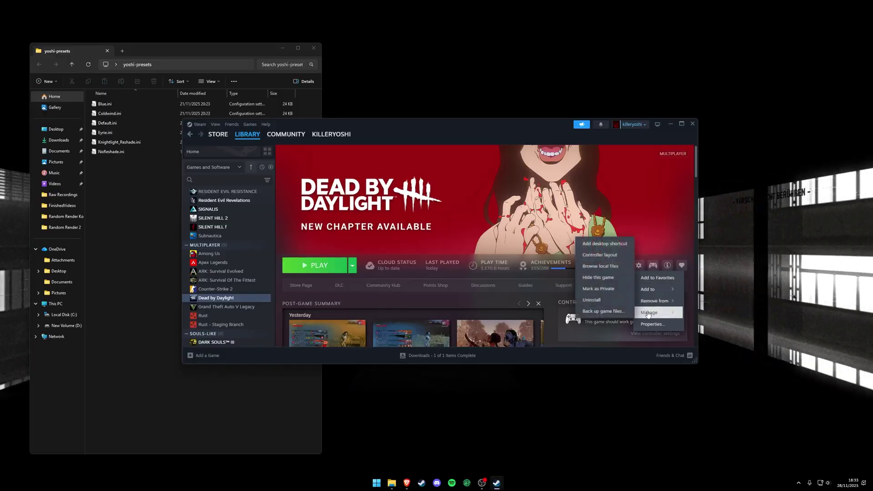
pyautogui.click(599, 266)
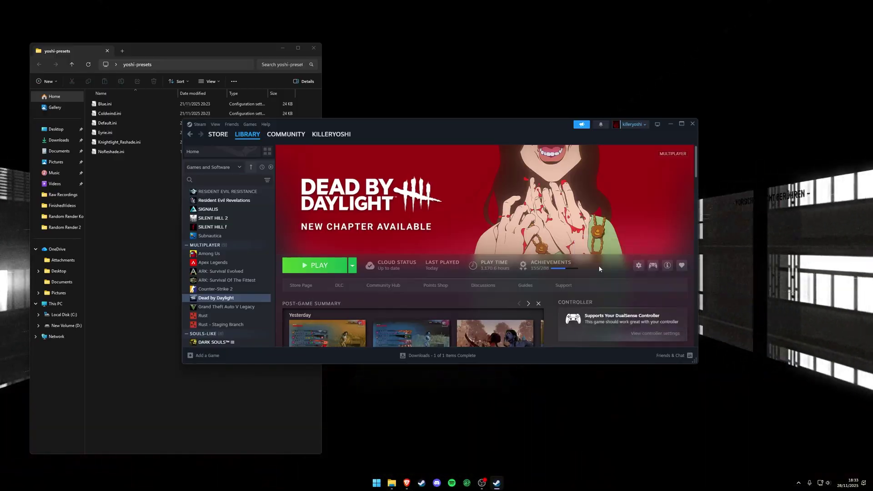
pyautogui.moveTo(234, 61); pyautogui.dragTo(597, 60)
pyautogui.click(380, 122)
pyautogui.click(670, 123)
pyautogui.doubleClick(485, 113)
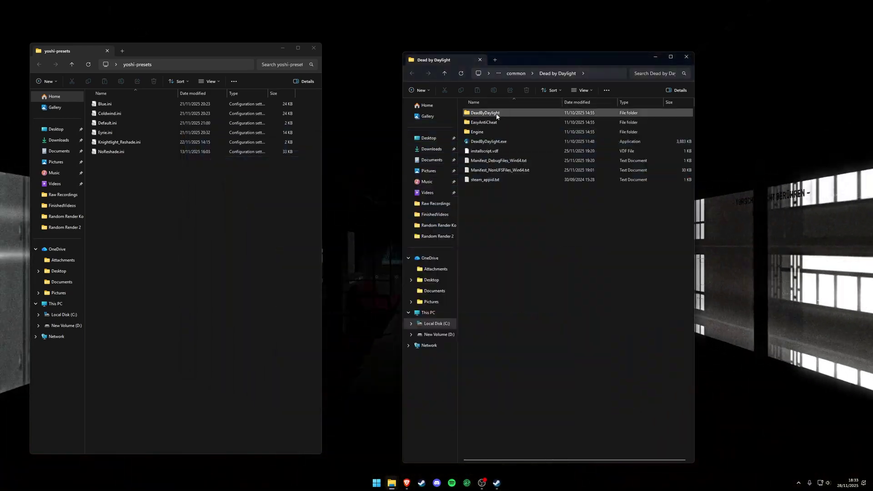
pyautogui.doubleClick(472, 113)
pyautogui.doubleClick(480, 115)
# Step: Move all six preset files from yoshi-presets into Win64, replacing the files of the same name, and close both folder windows
pyautogui.moveTo(155, 183); pyautogui.dragTo(461, 207)
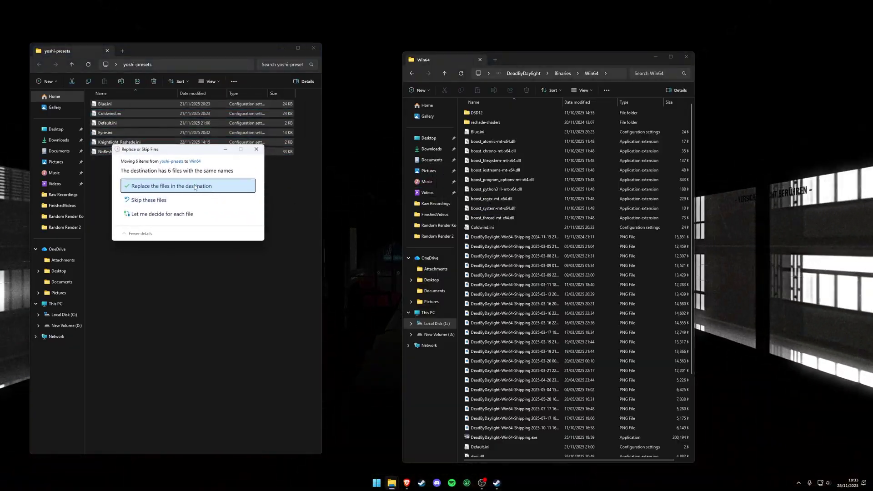
pyautogui.click(196, 185)
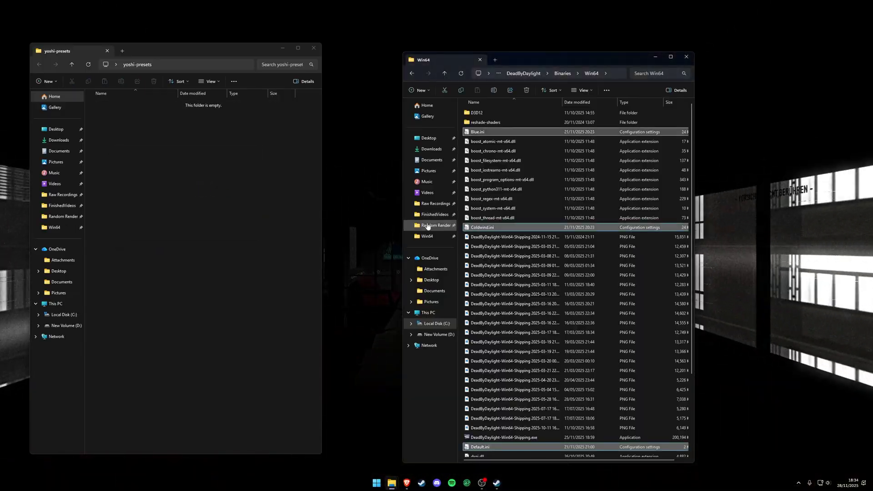
pyautogui.click(457, 243)
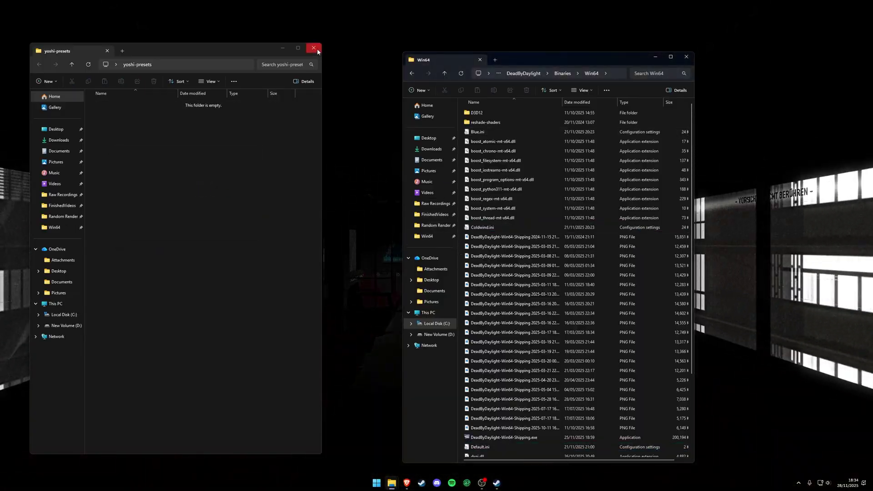
pyautogui.click(314, 48)
pyautogui.click(685, 56)
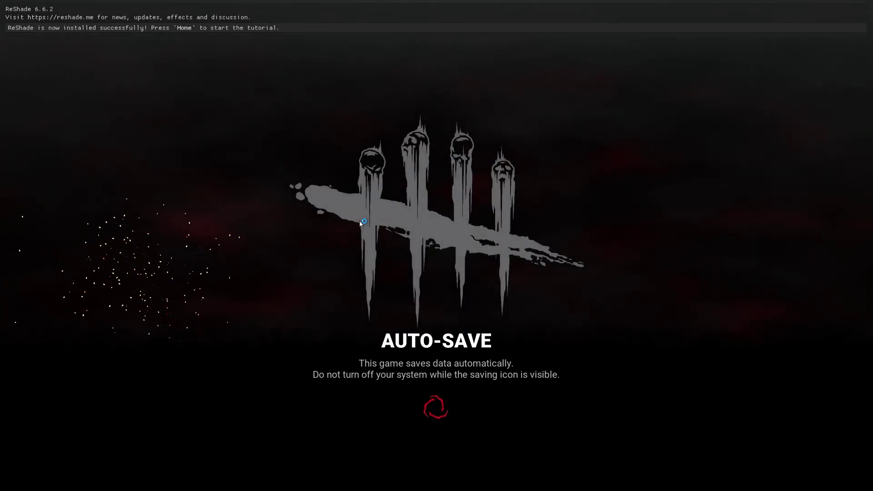
# Step: Open the ReShade overlay in Dead by Daylight, skip the tutorial and view the list of preset files
pyautogui.press('Home')
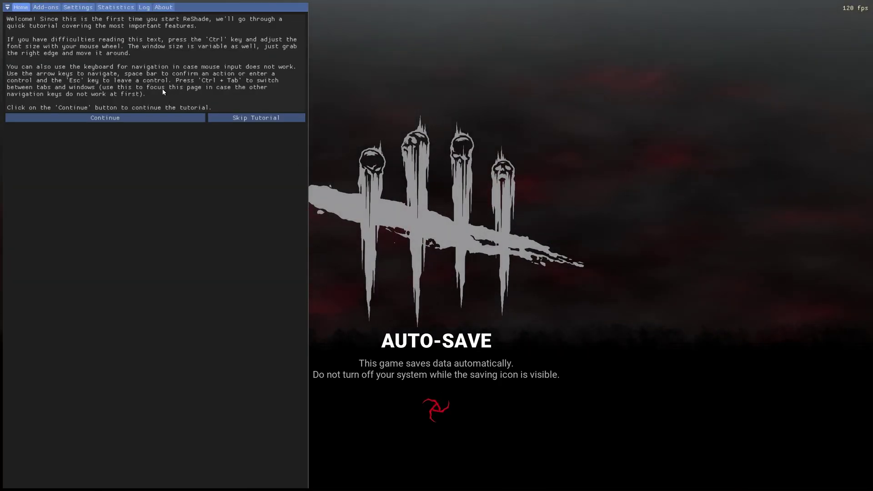
pyautogui.click(249, 117)
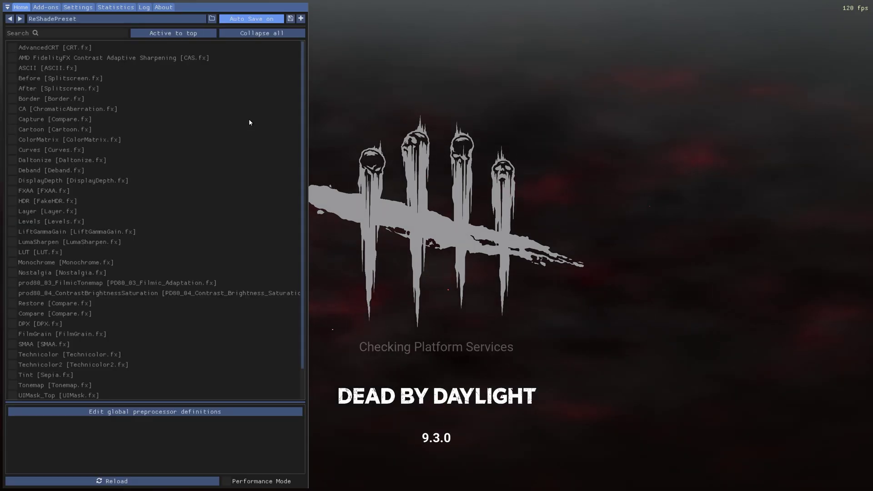
pyautogui.click(151, 19)
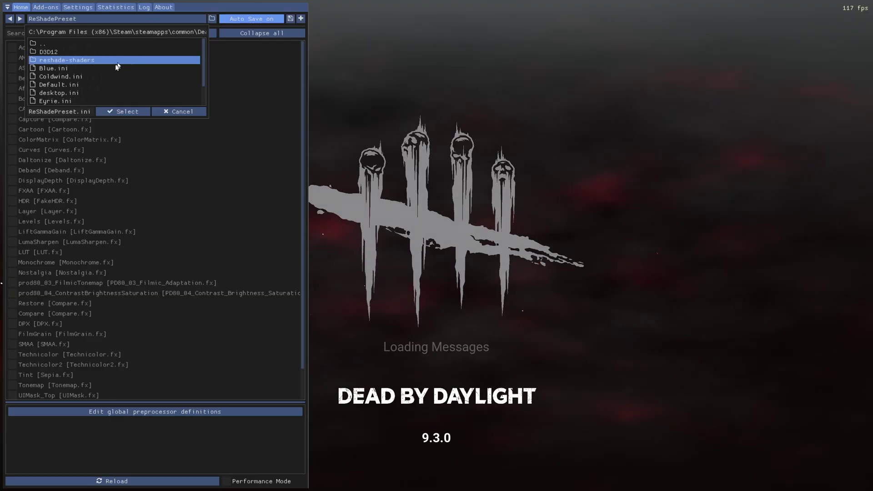
pyautogui.click(93, 19)
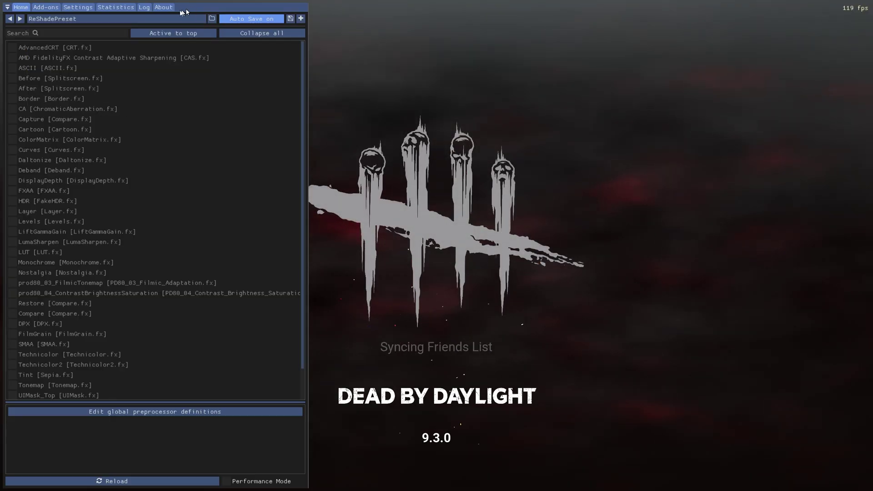
# Step: In ReShade's settings, assign Page Down as the previous preset key and Page Up as the next preset key
pyautogui.click(82, 11)
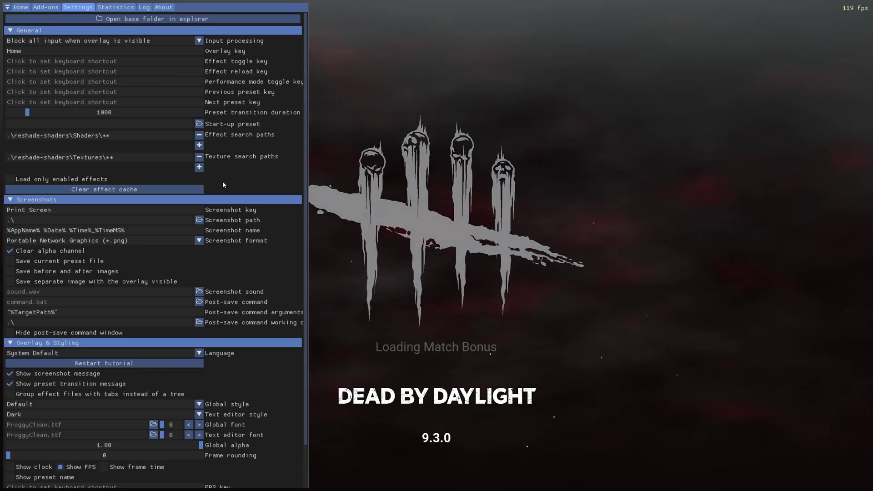
pyautogui.press('Up')
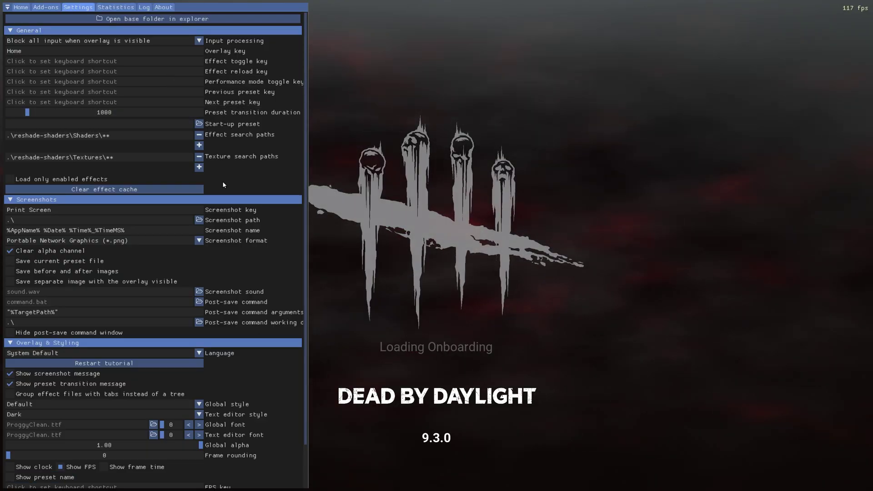
pyautogui.press('Home')
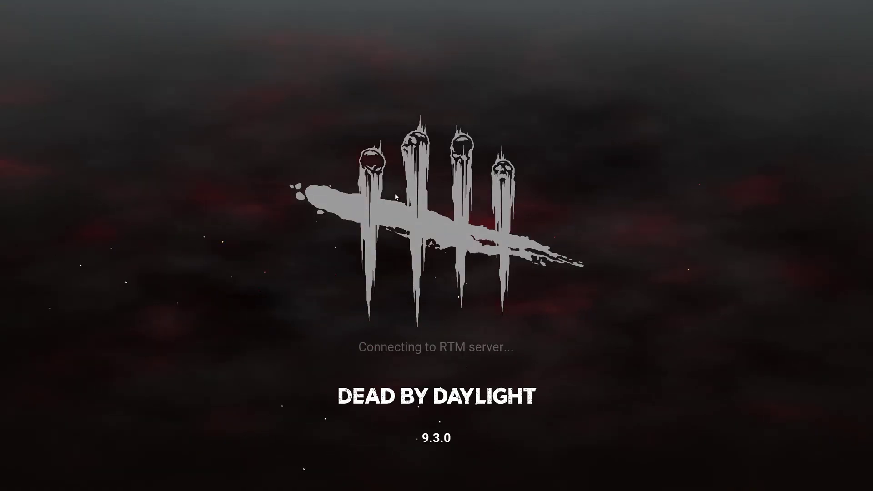
pyautogui.press('Home')
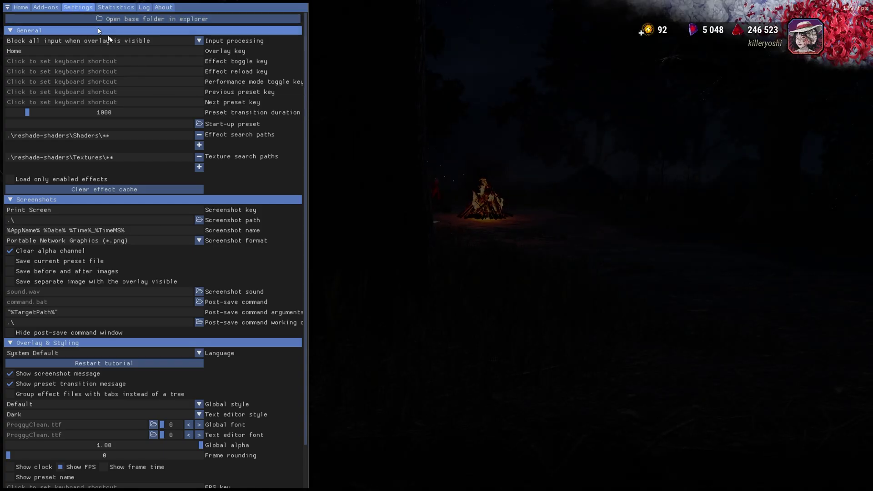
pyautogui.click(136, 91)
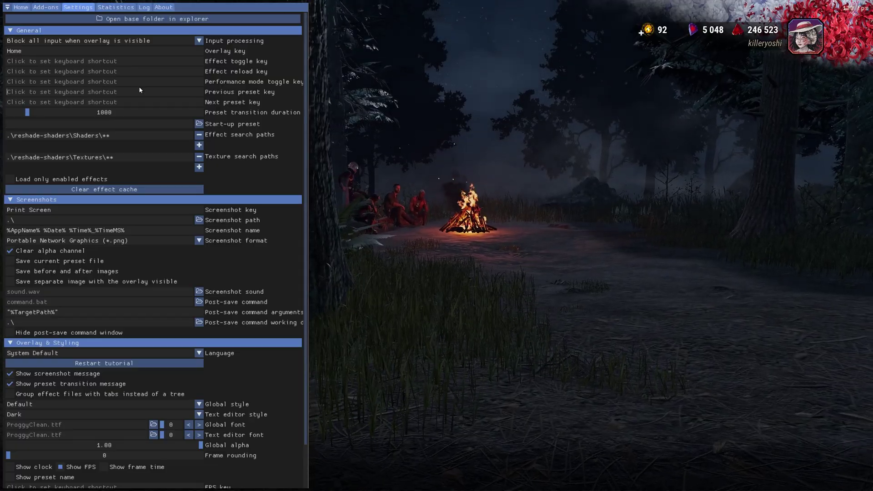
pyautogui.press('pagedown')
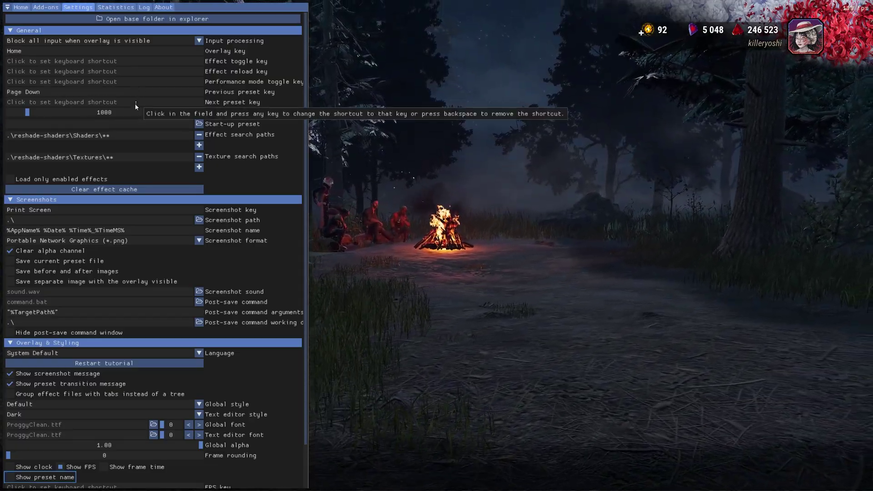
pyautogui.click(126, 104)
pyautogui.press('pageup')
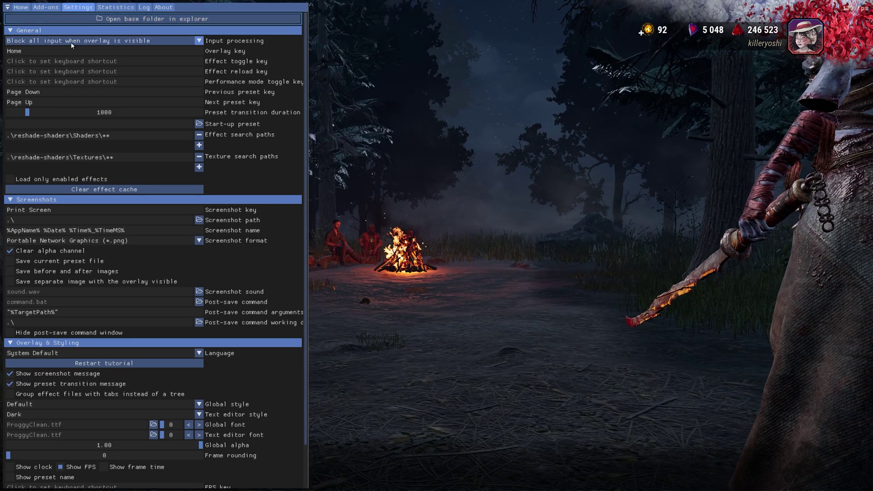
# Step: Close the ReShade overlay from its home page and switch back through the presets to NoReshade in the game's main menu
pyautogui.click(21, 7)
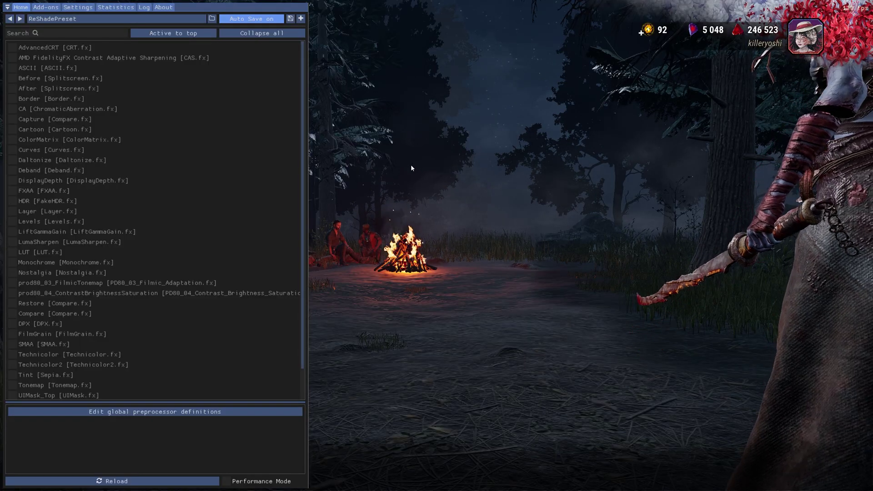
pyautogui.press('Home')
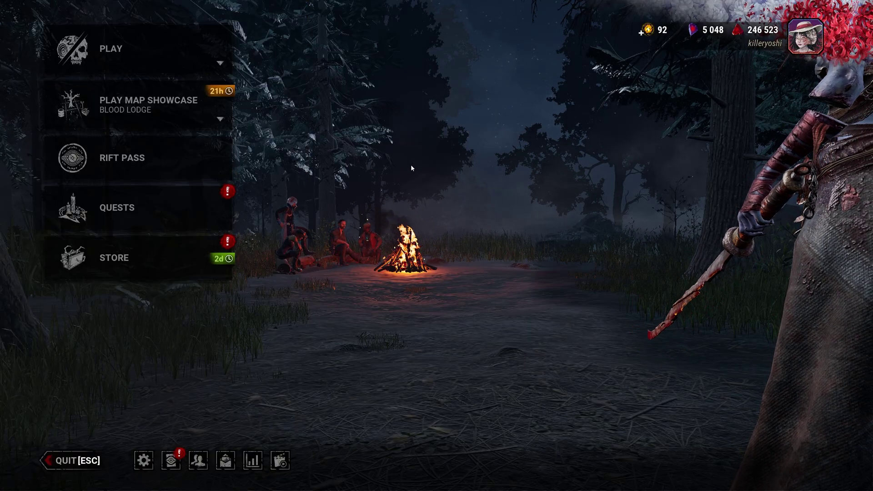
pyautogui.press('pagedown')
pyautogui.press('pagedown')
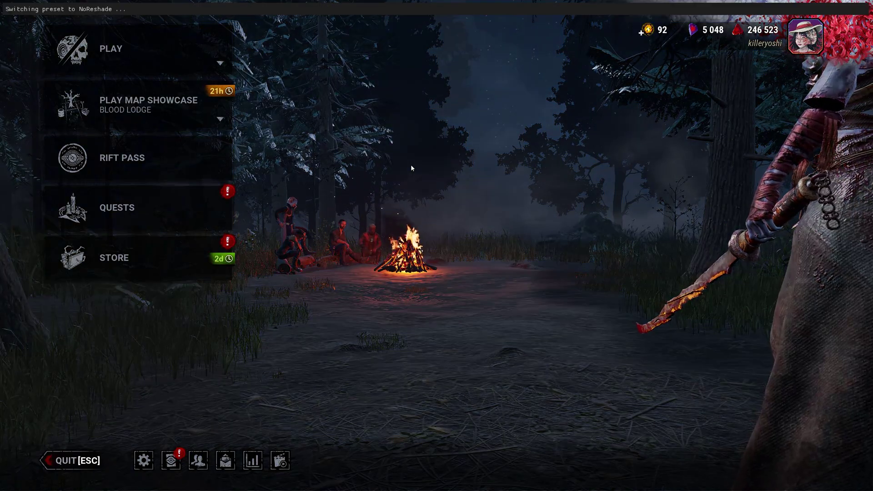
# Step: Switch repeatedly between the NoReshade and Knightlight_Reshade presets to compare the main menu's look, finishing on Knightlight_Reshade
pyautogui.press('pagedown')
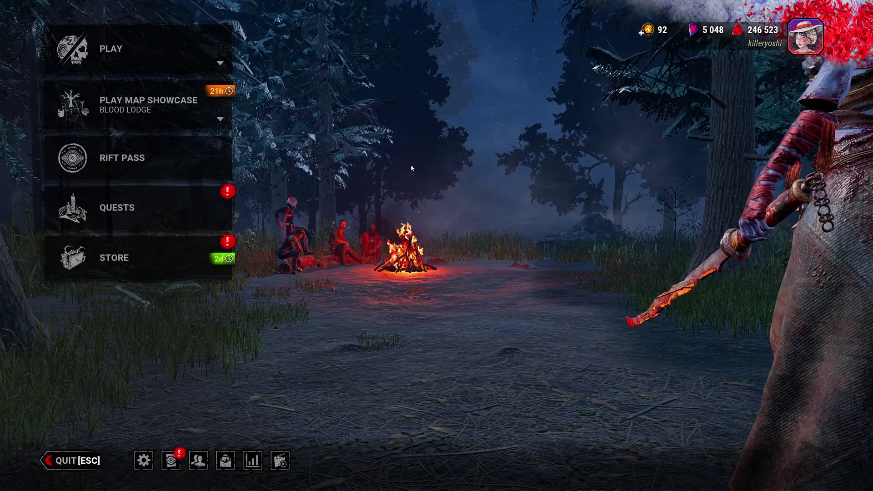
pyautogui.press('pagedown')
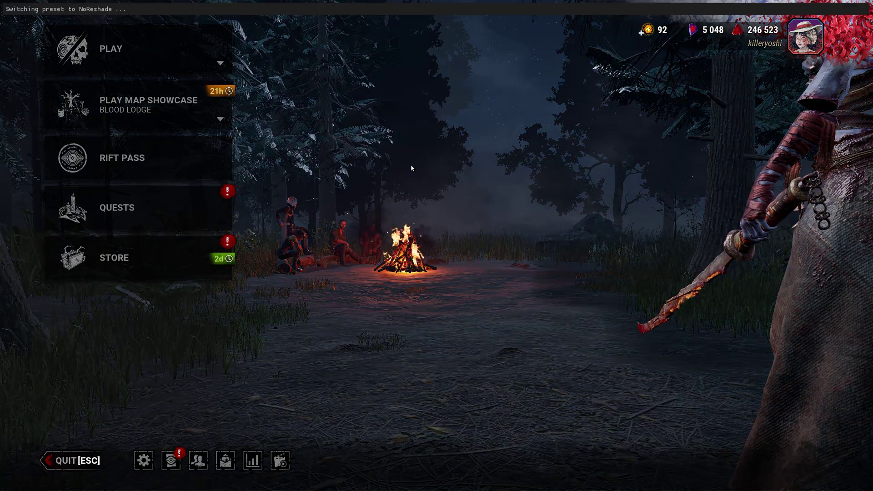
pyautogui.press('pagedown')
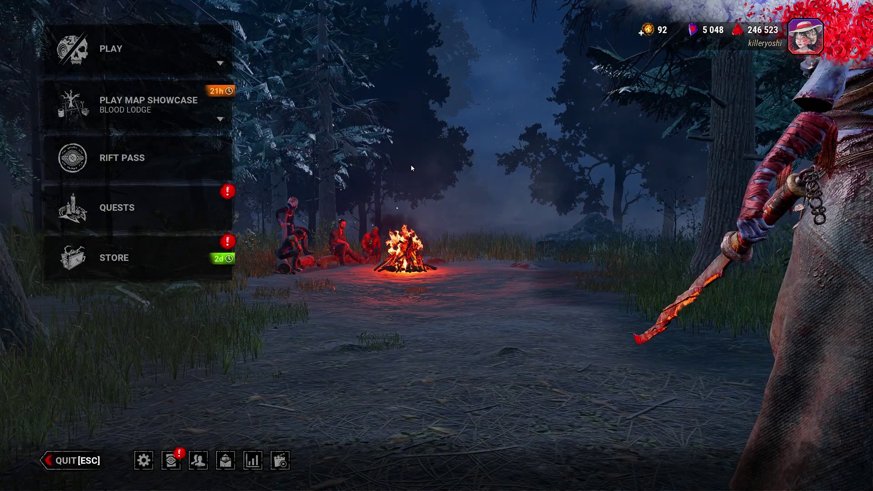
pyautogui.press('pagedown')
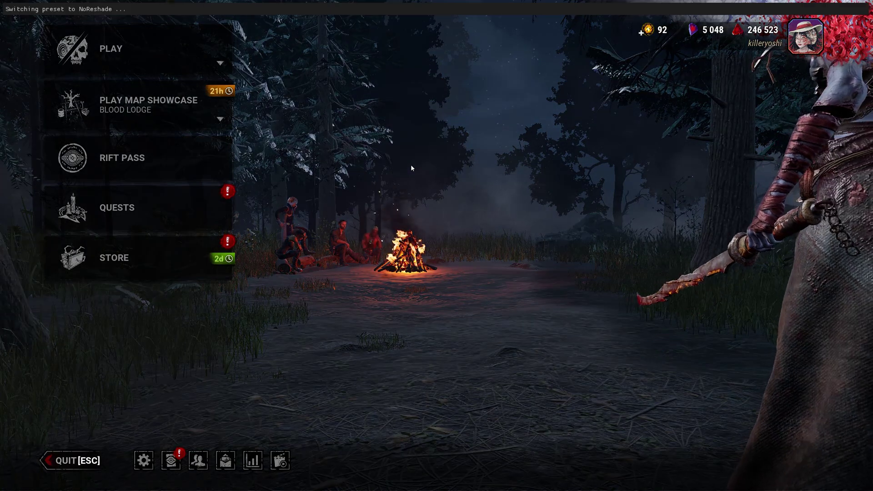
pyautogui.press('pagedown')
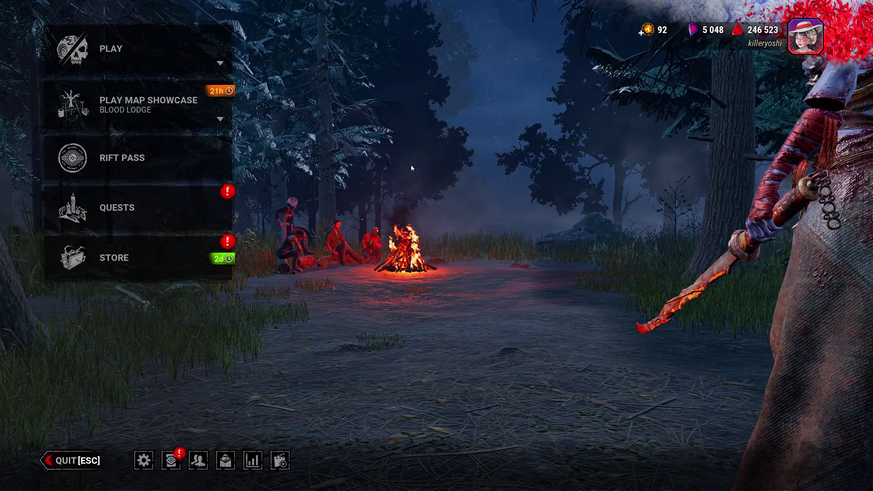
pyautogui.press('pagedown')
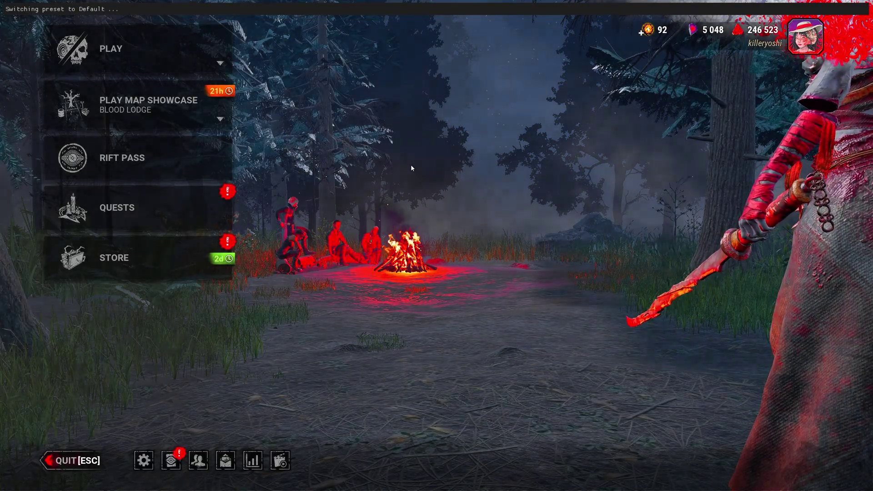
pyautogui.press('pagedown')
pyautogui.press('pagedown')
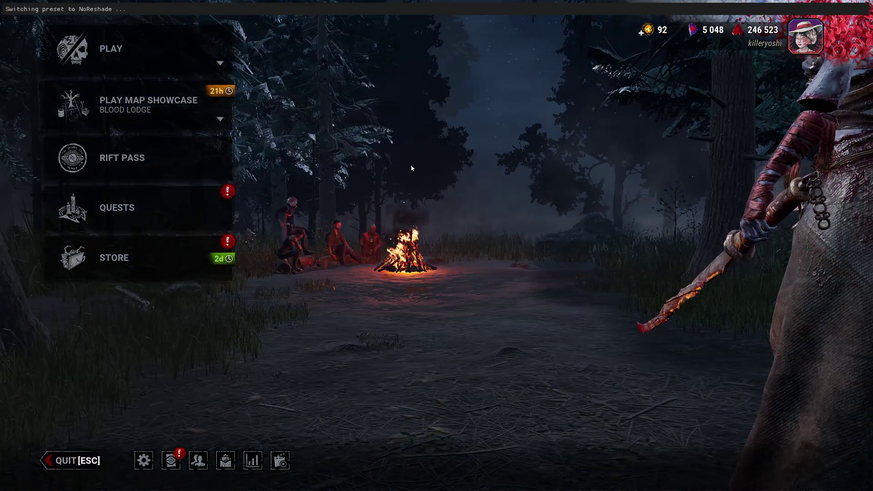
pyautogui.press('pagedown')
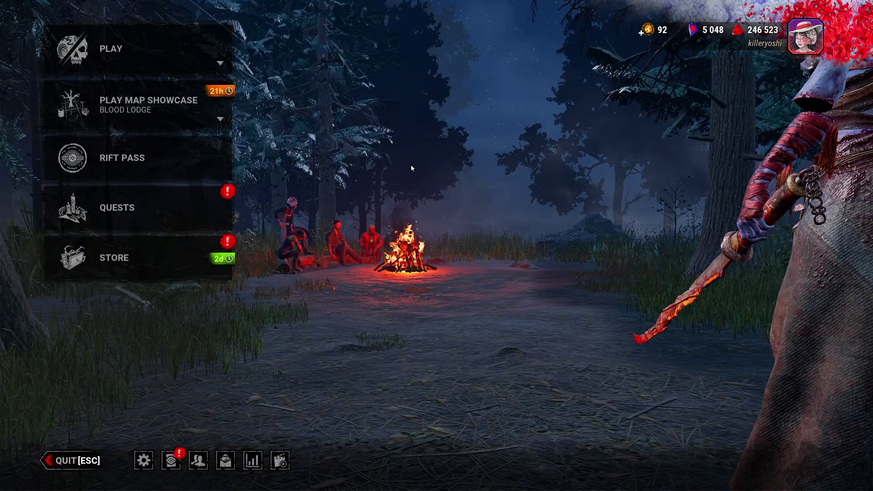
# Step: Open ReShade's overlay settings and set the clock and FPS counter to always show on screen
pyautogui.press('Home')
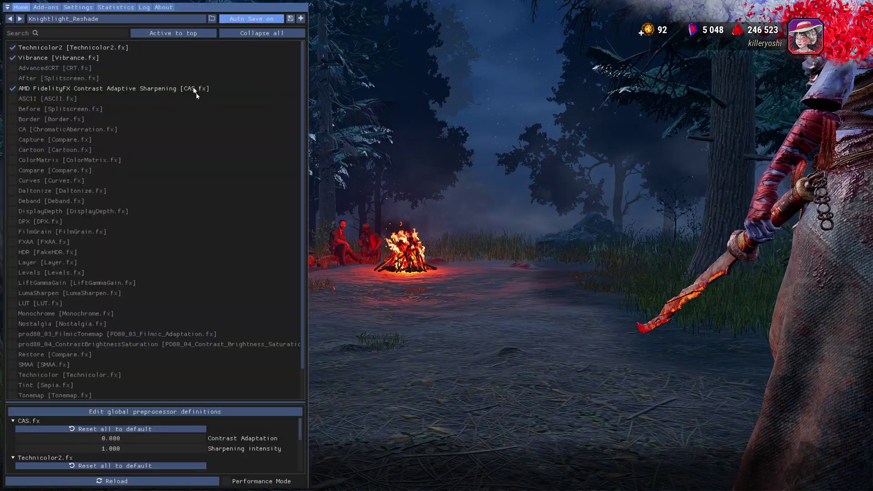
pyautogui.click(87, 8)
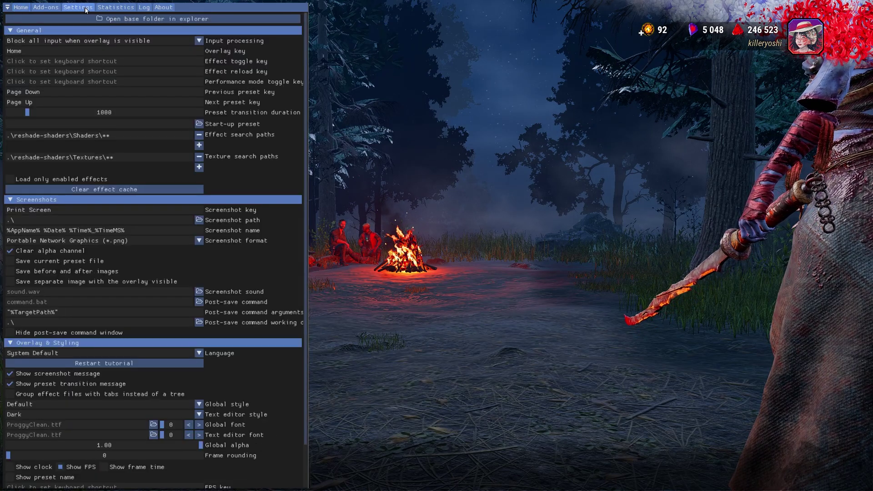
pyautogui.scroll(-1, 120, 318)
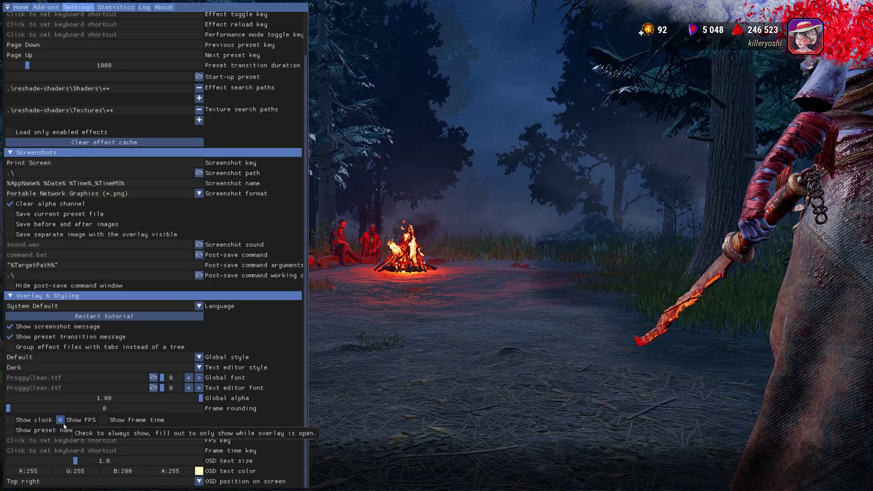
pyautogui.click(10, 419)
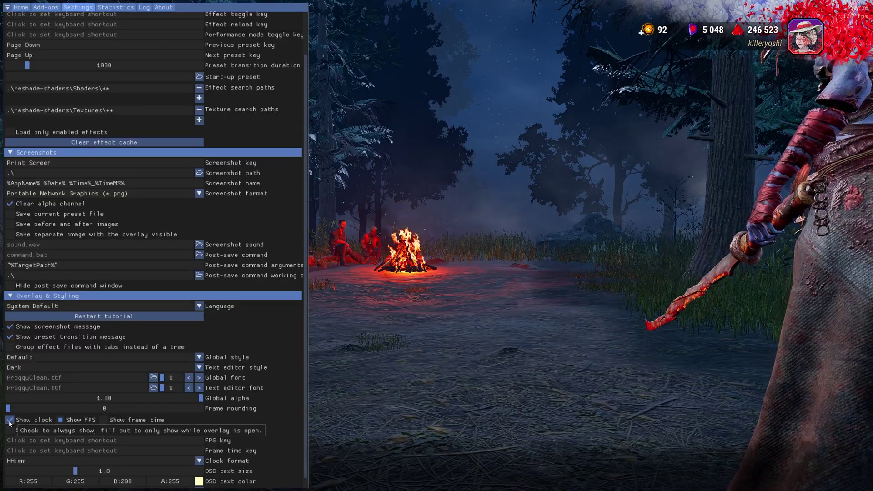
pyautogui.click(62, 421)
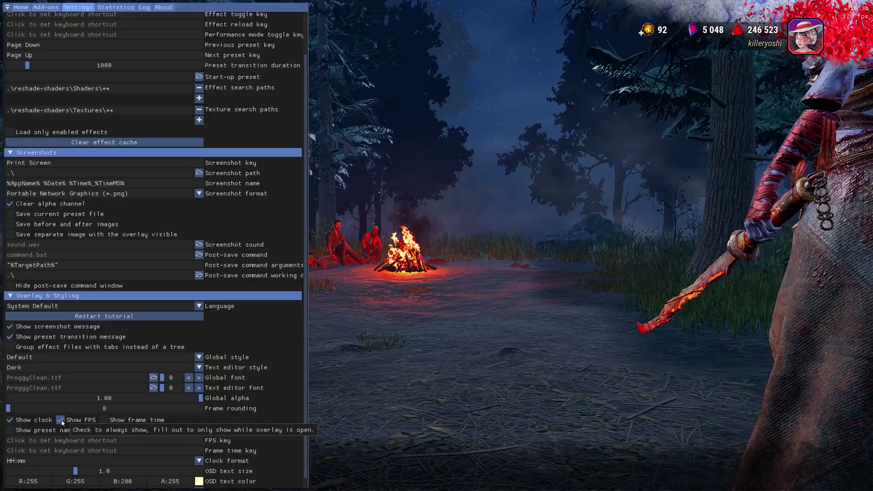
# Step: Set the OSD position on screen to Bottom right
pyautogui.scroll(-1, 175, 420)
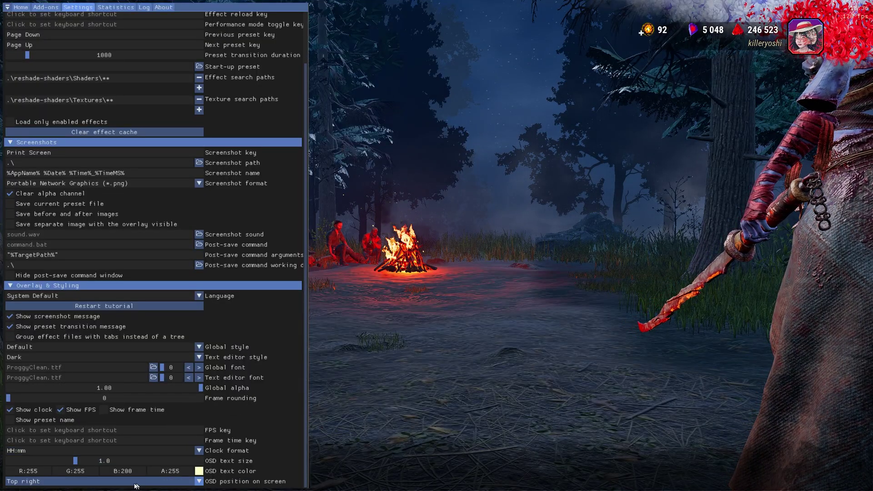
pyautogui.click(134, 481)
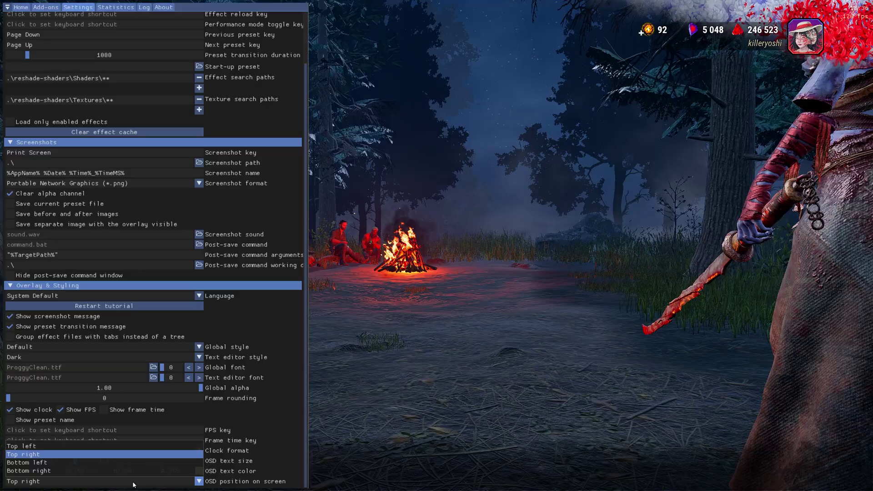
pyautogui.click(80, 472)
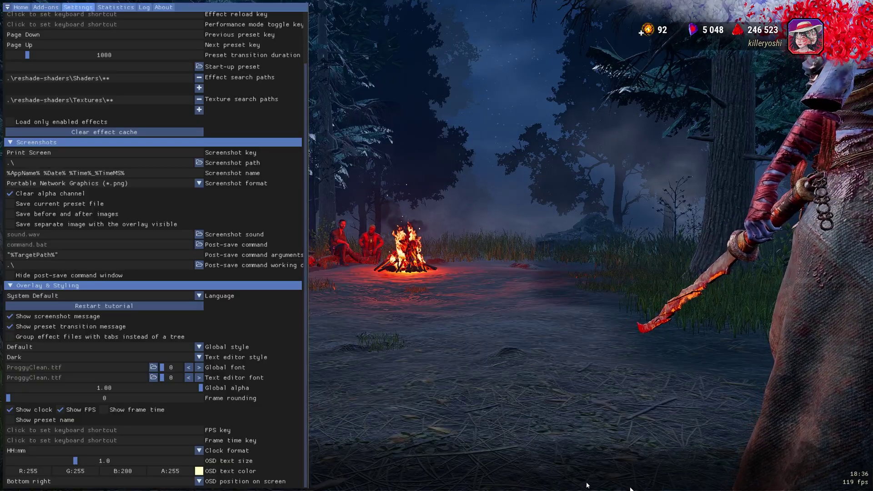
# Step: Change the OSD text color to light purple, #CEC3FFFF, and close the ReShade overlay
pyautogui.click(197, 471)
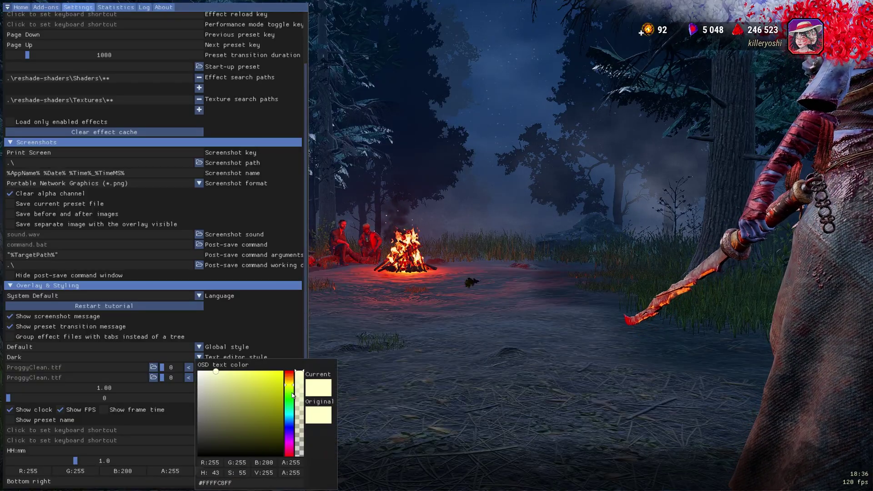
pyautogui.moveTo(289, 385); pyautogui.dragTo(289, 433)
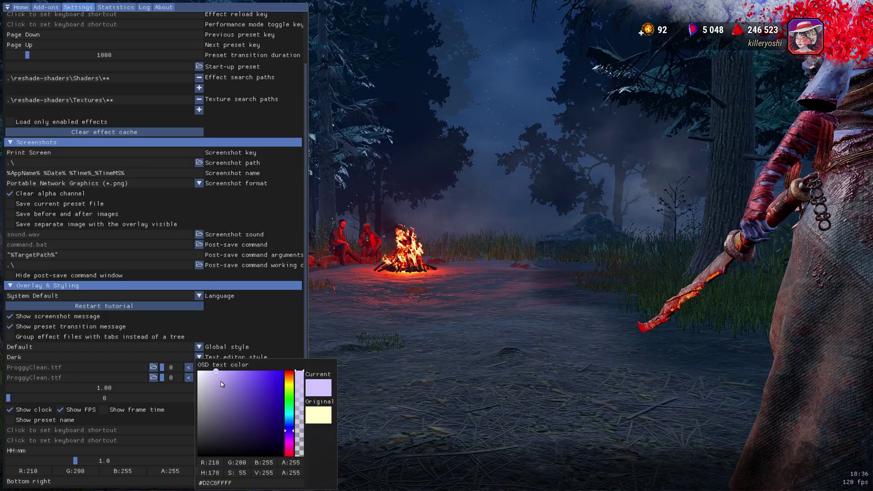
pyautogui.moveTo(221, 384); pyautogui.dragTo(217, 371)
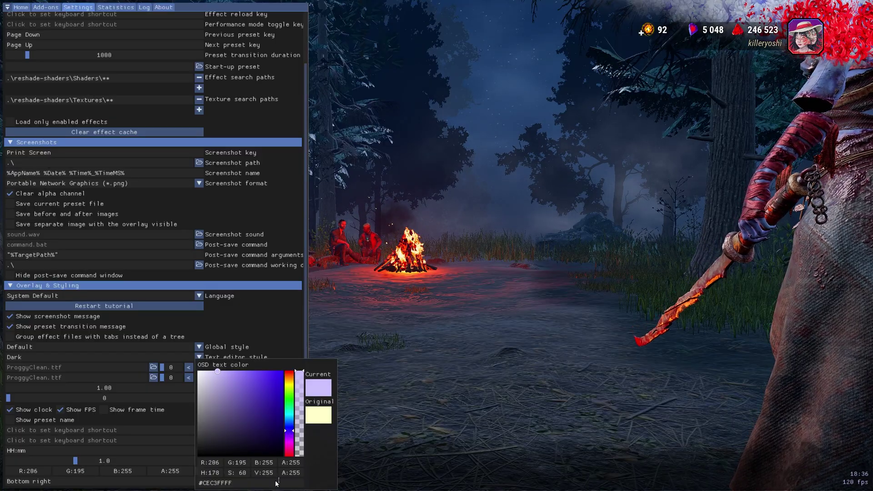
pyautogui.click(399, 450)
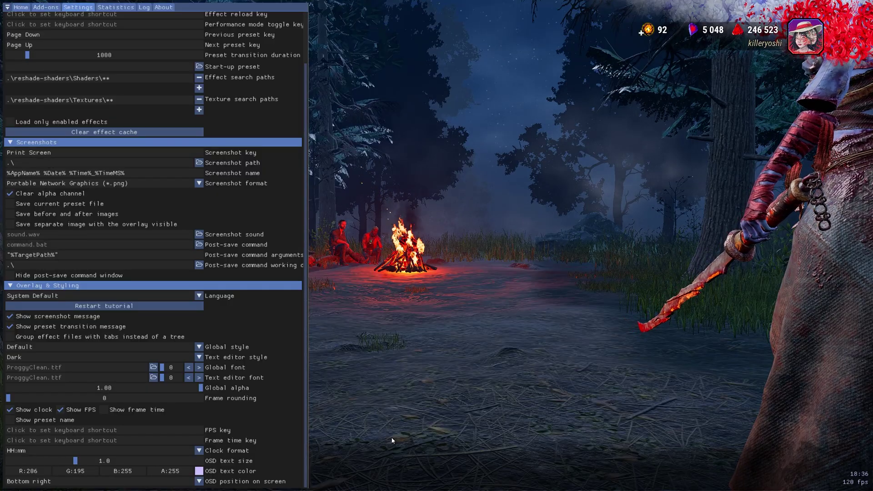
pyautogui.press('Home')
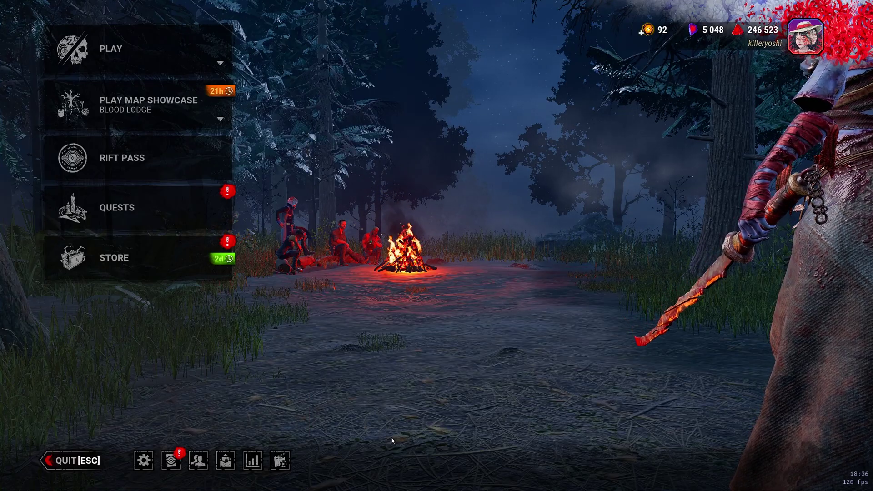